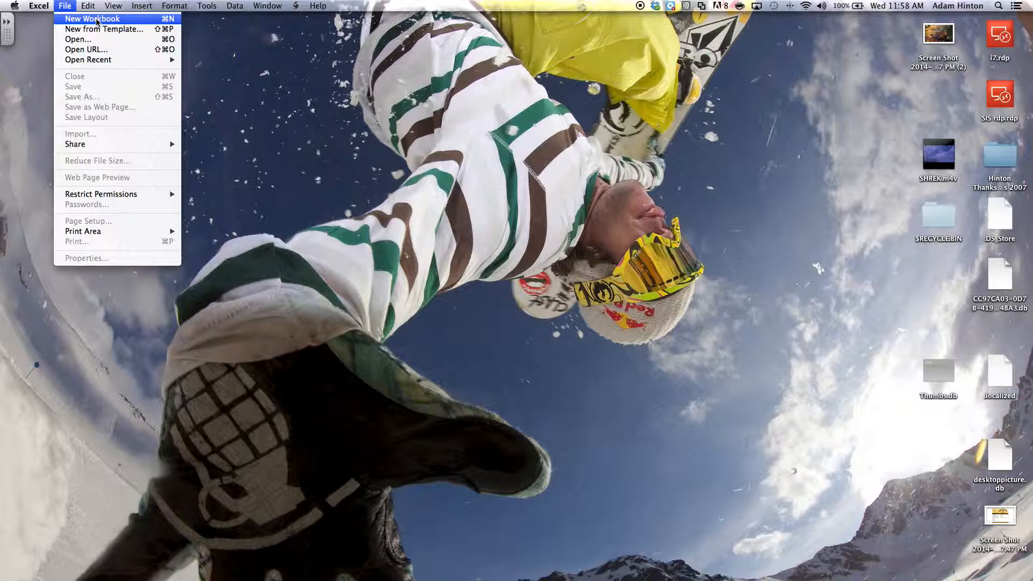
- Create a new blank workbook, Workbook2, and maximize its window to fill the screen
left_click(97, 22)
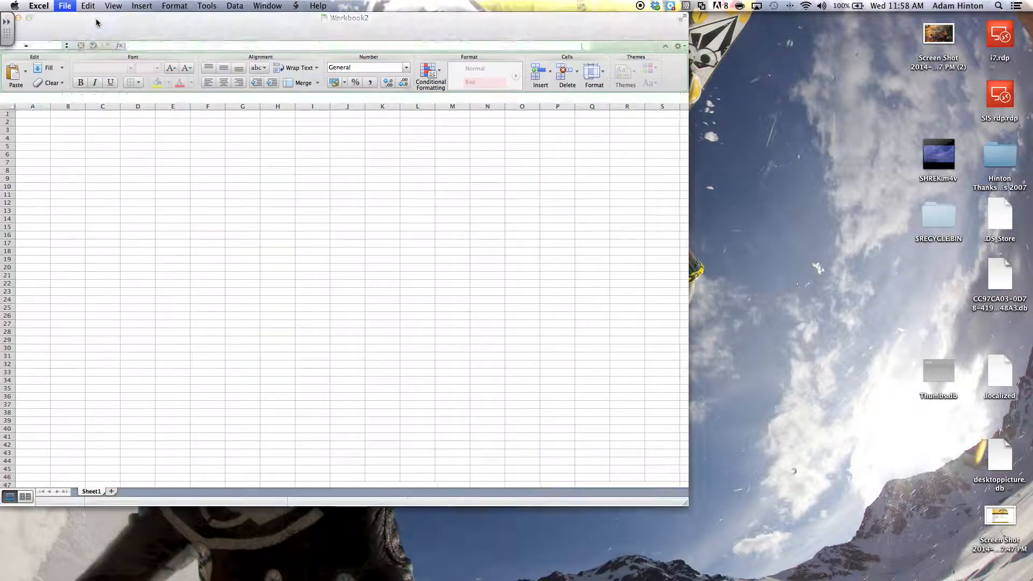
left_click(30, 17)
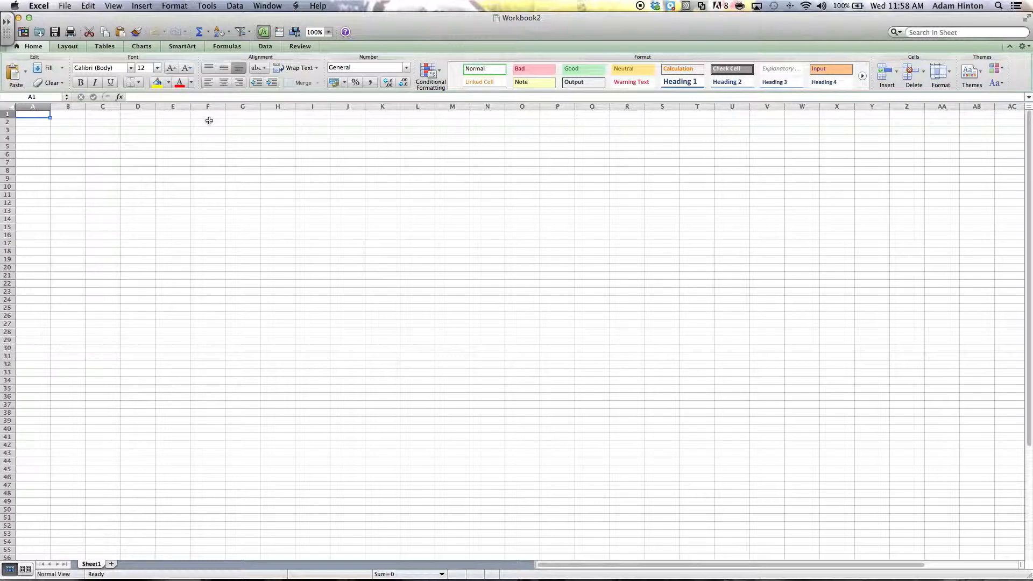
- Enter the headers Name in A1 and Birthdate in B1
type("Name")
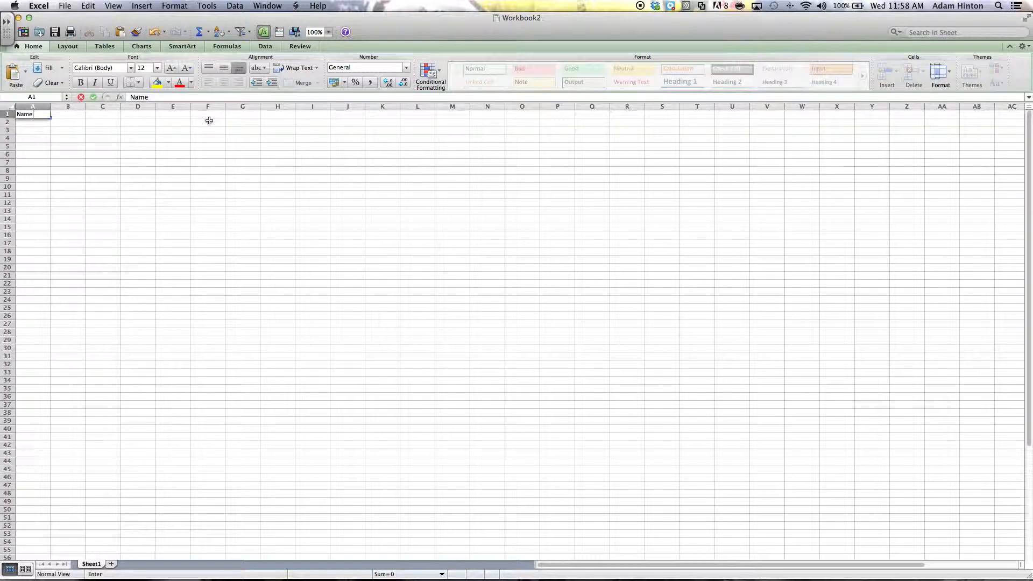
key("Tab")
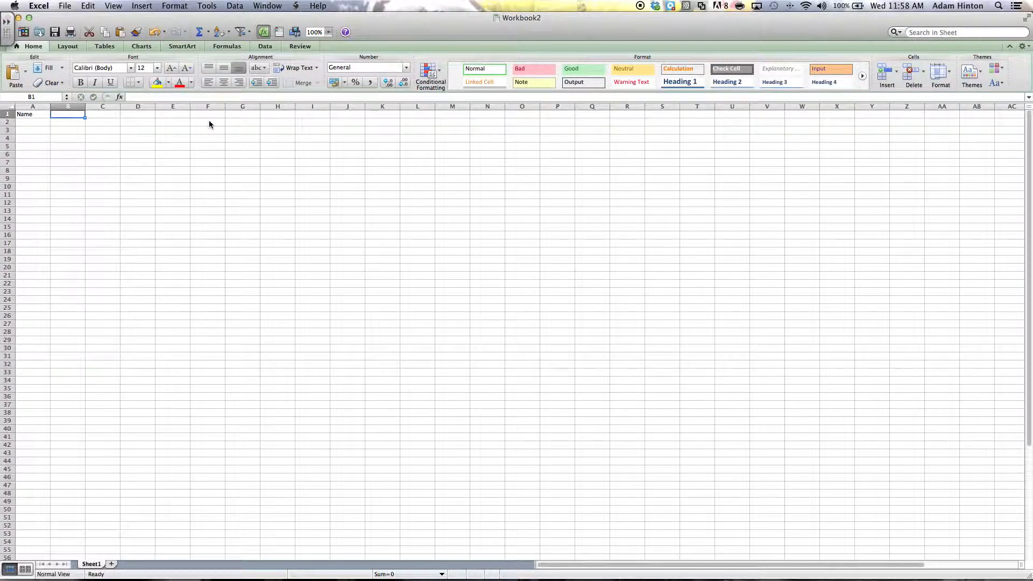
type("B")
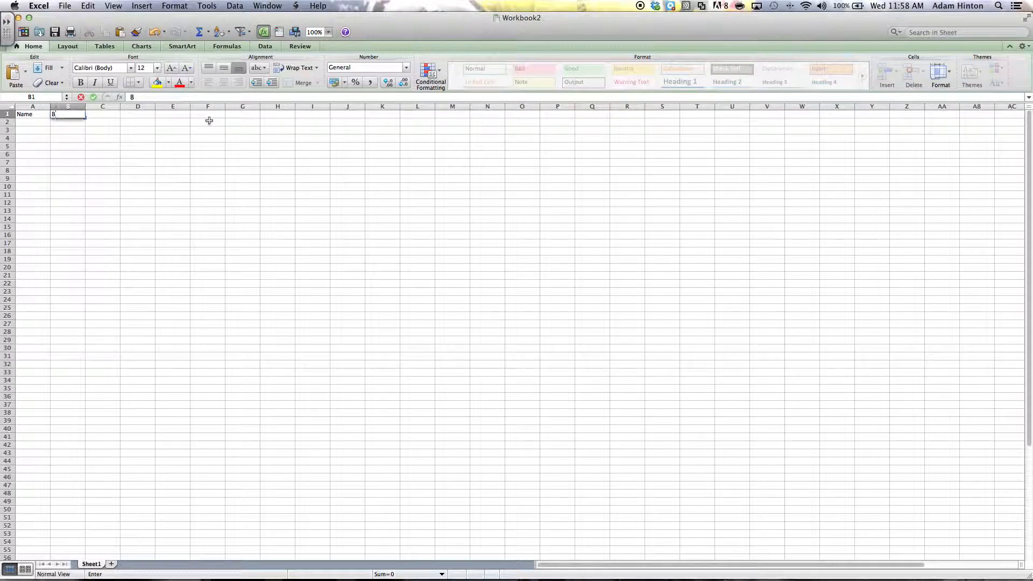
type("irthdate")
key("Return")
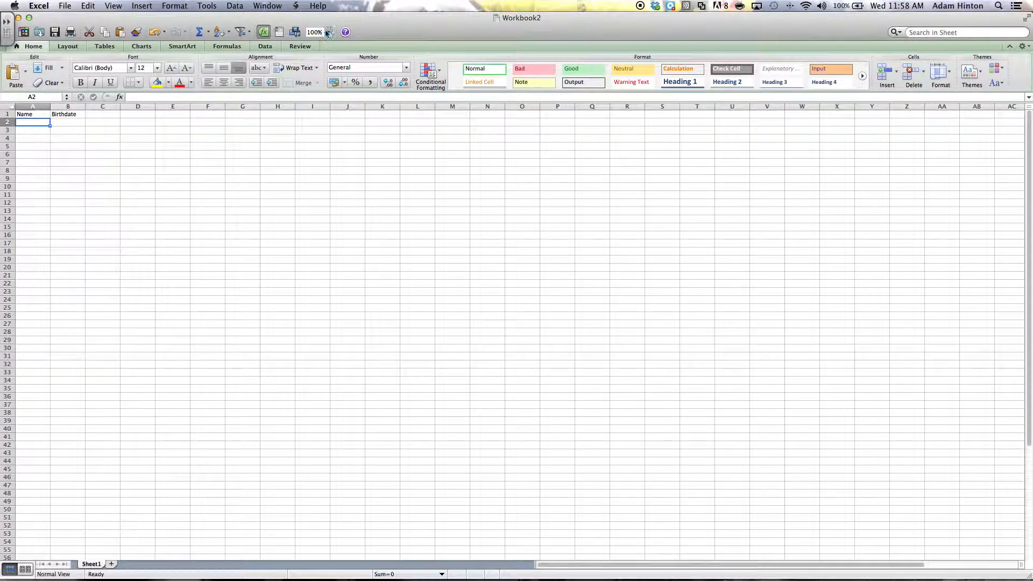
- Zoom the sheet to 200%, enter the person's full name in A2, and widen column A to fit
left_click(328, 32)
left_click(325, 45)
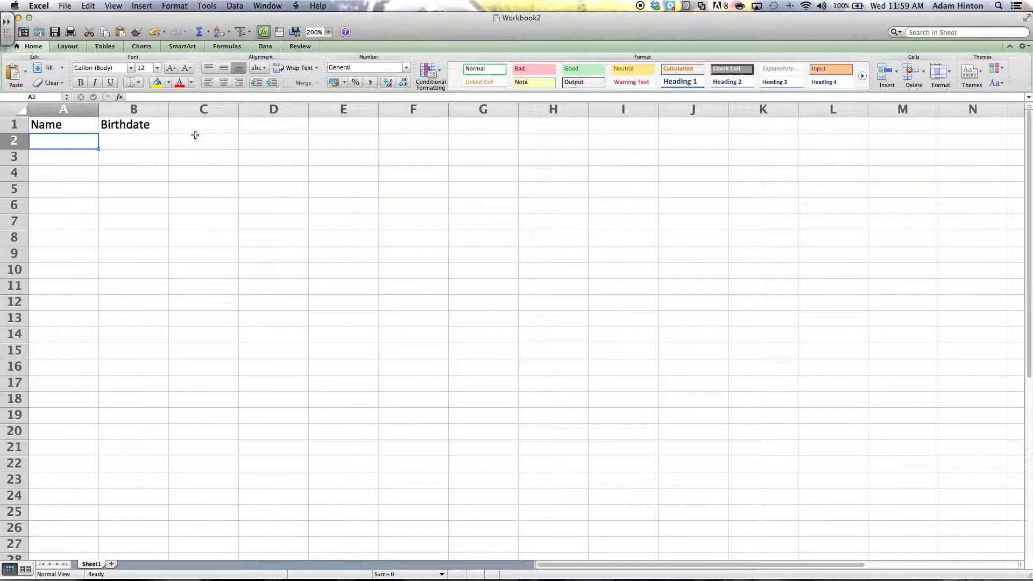
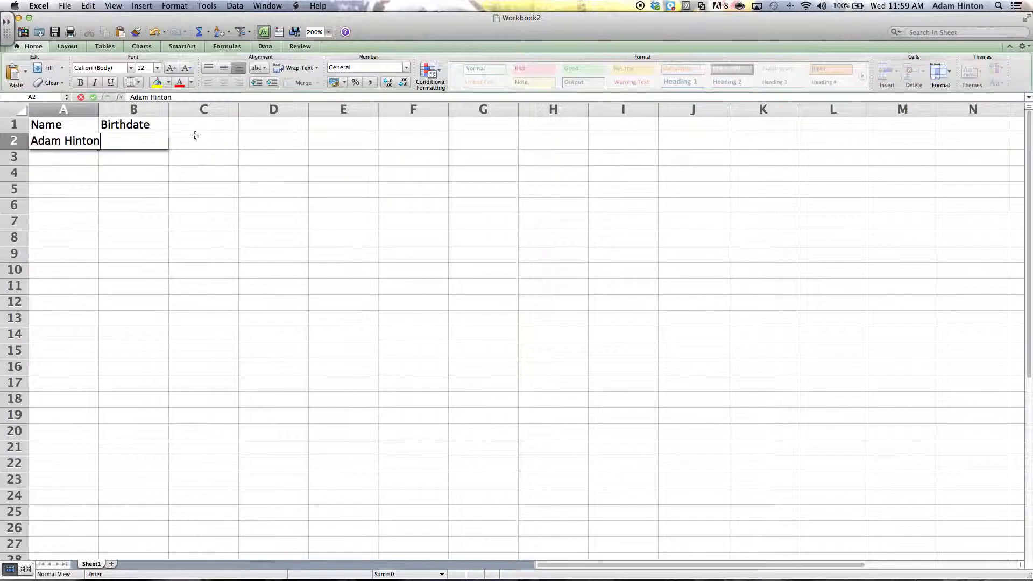
key("Return")
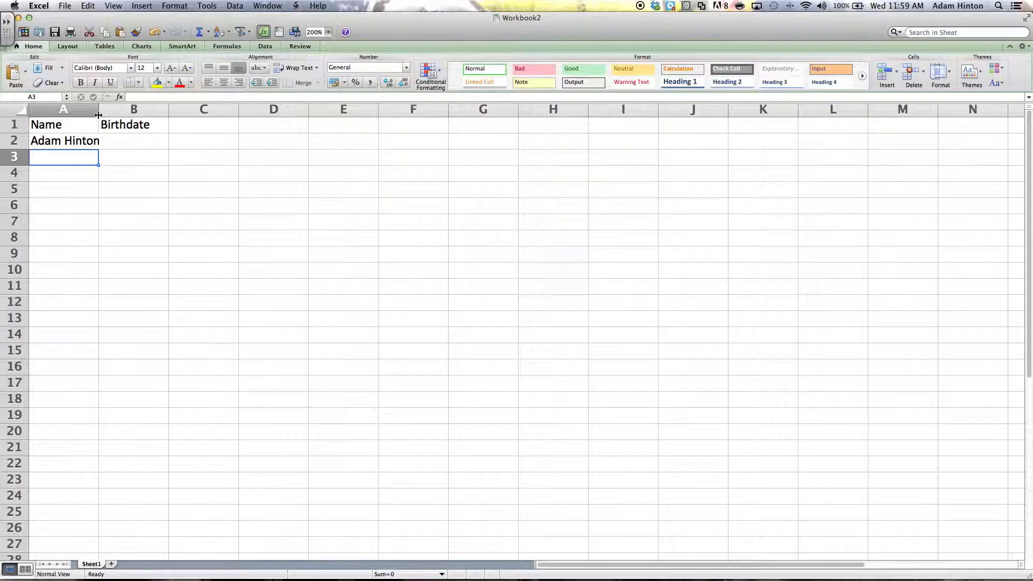
left_click_drag(98, 115, 106, 114)
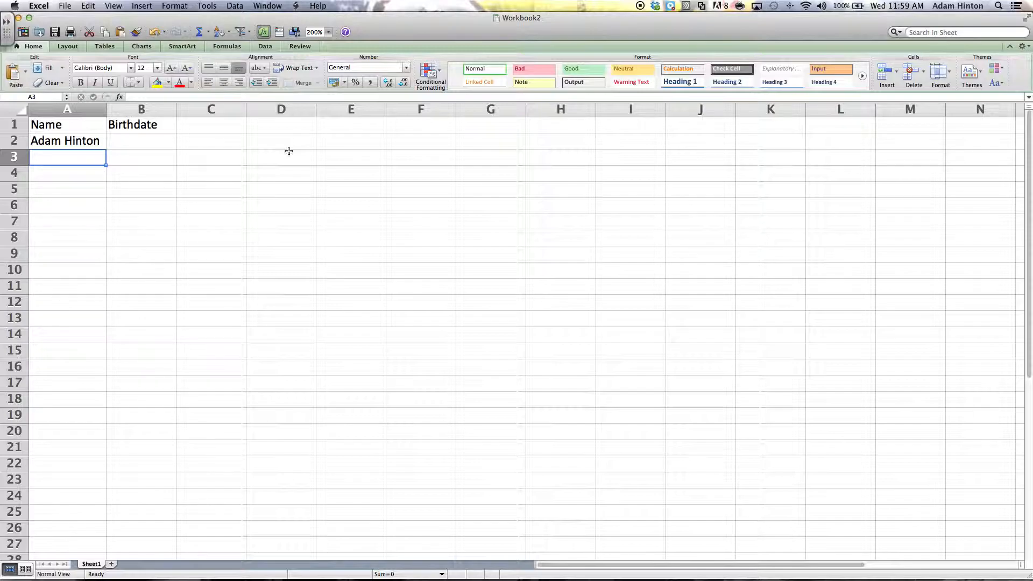
- Enter General, Currency, Accounting, Time and Scientific in cells A3 through A7
type("Gen")
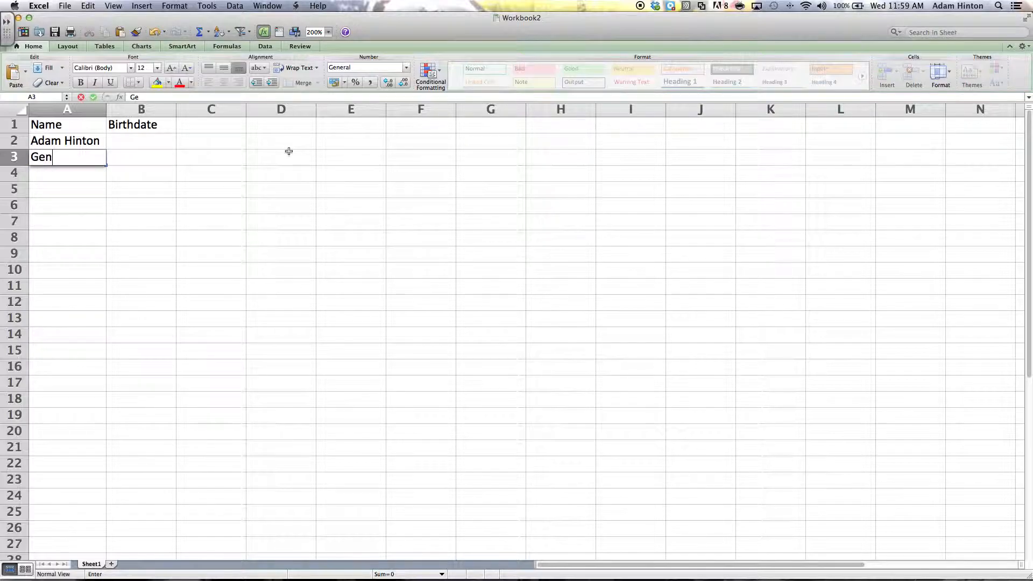
type("eral")
key("Return")
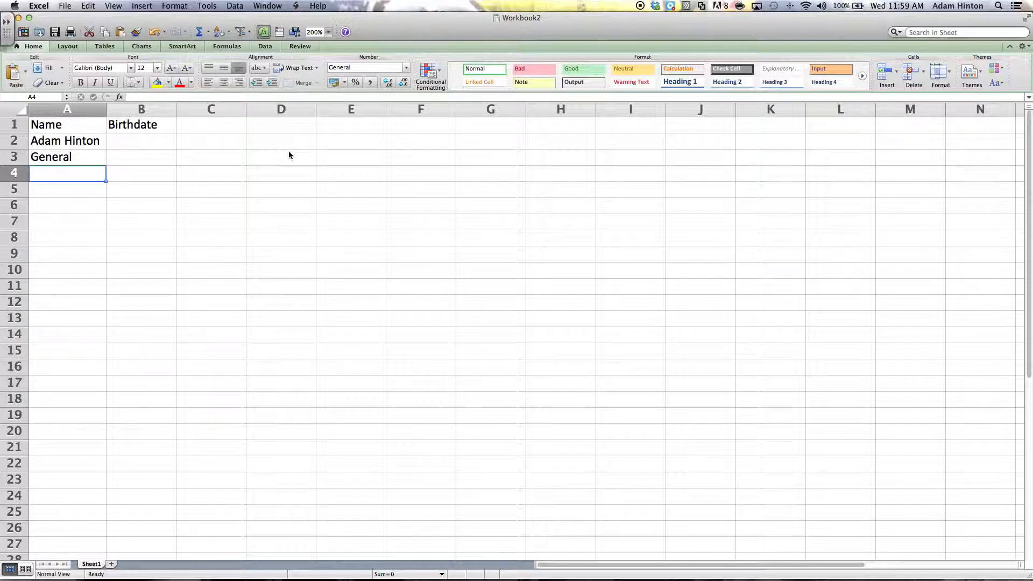
type("Currency")
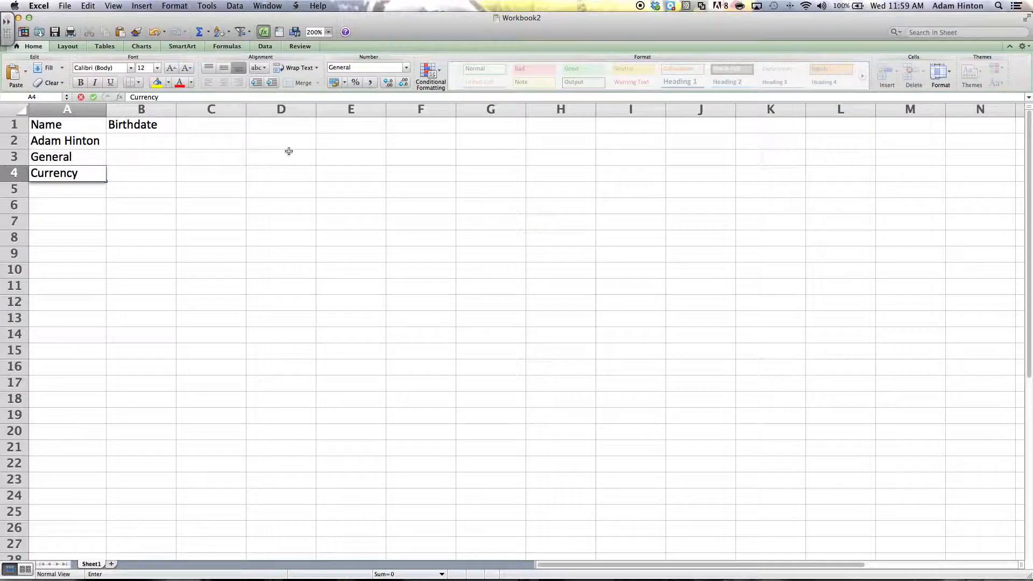
key("Return")
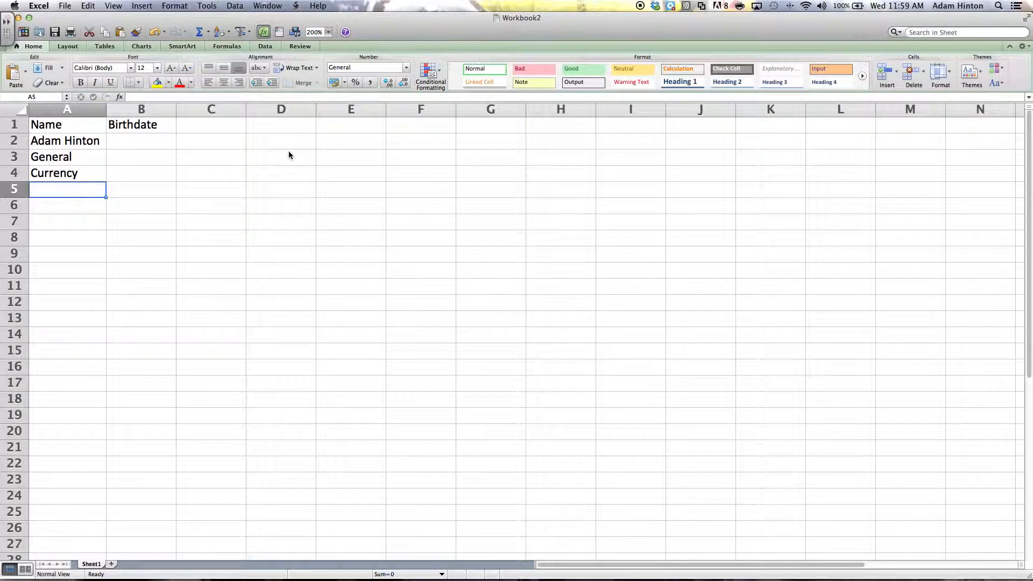
type("Accounting")
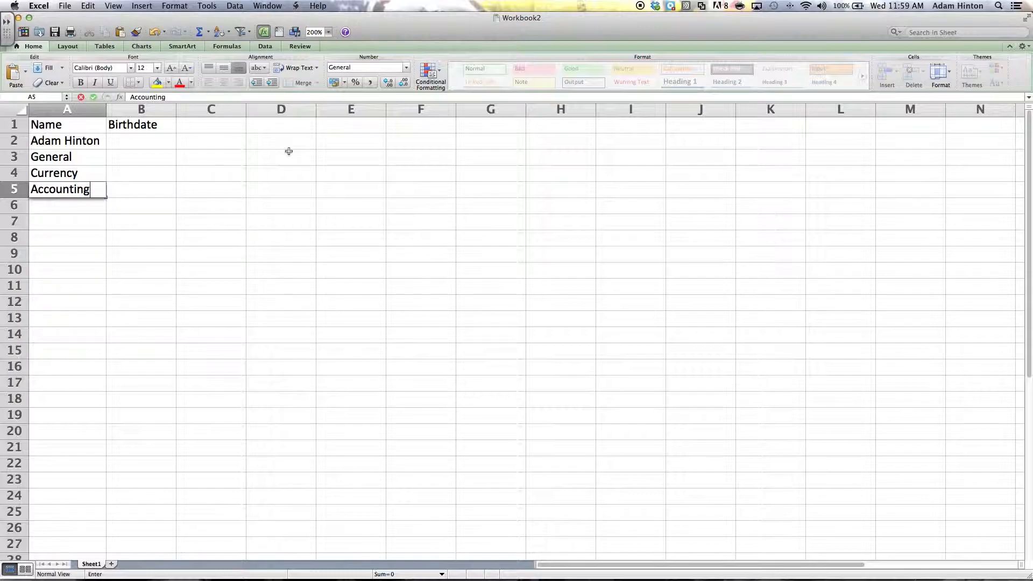
key("Return")
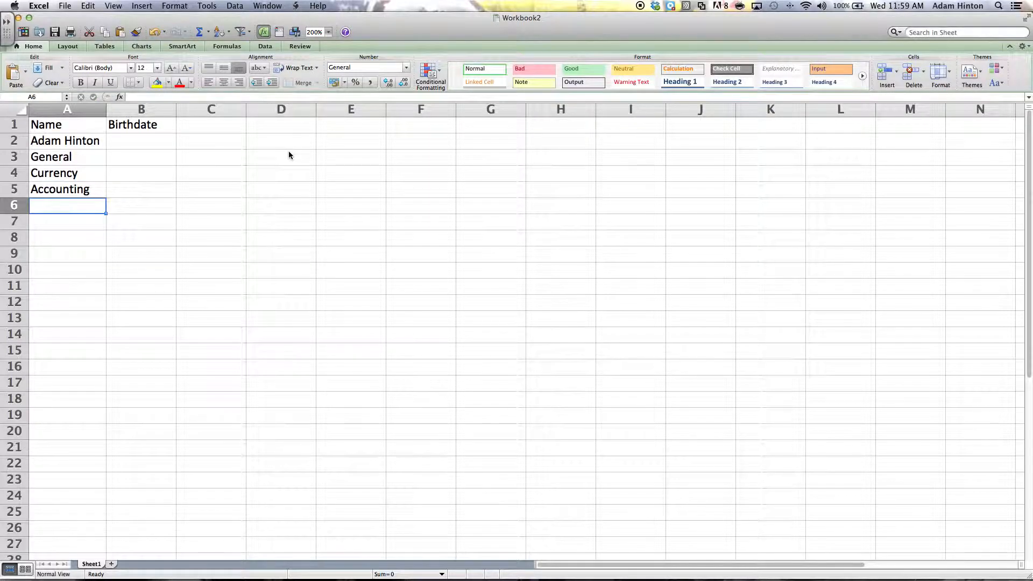
type("Time")
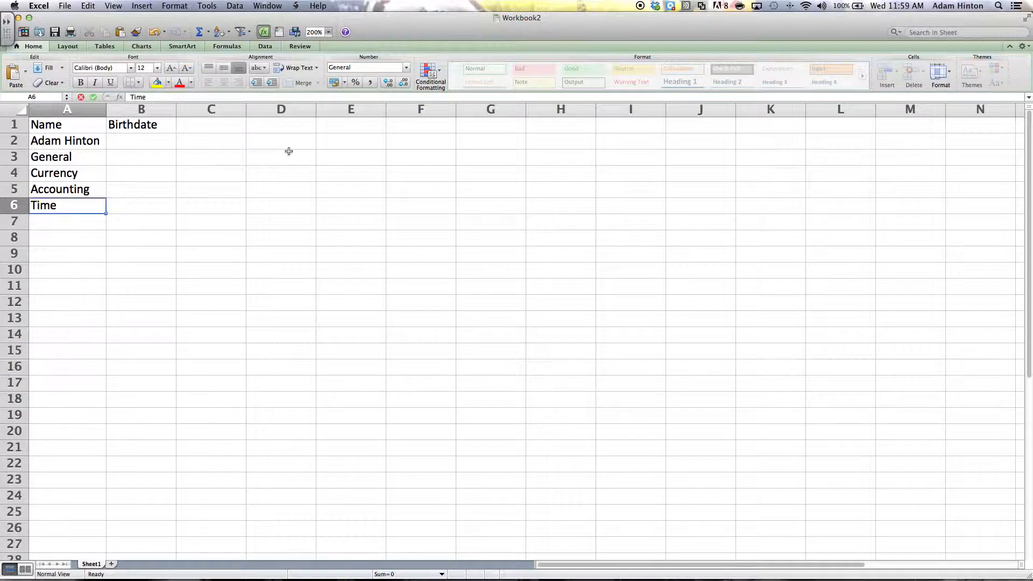
key("Return")
type("Sci")
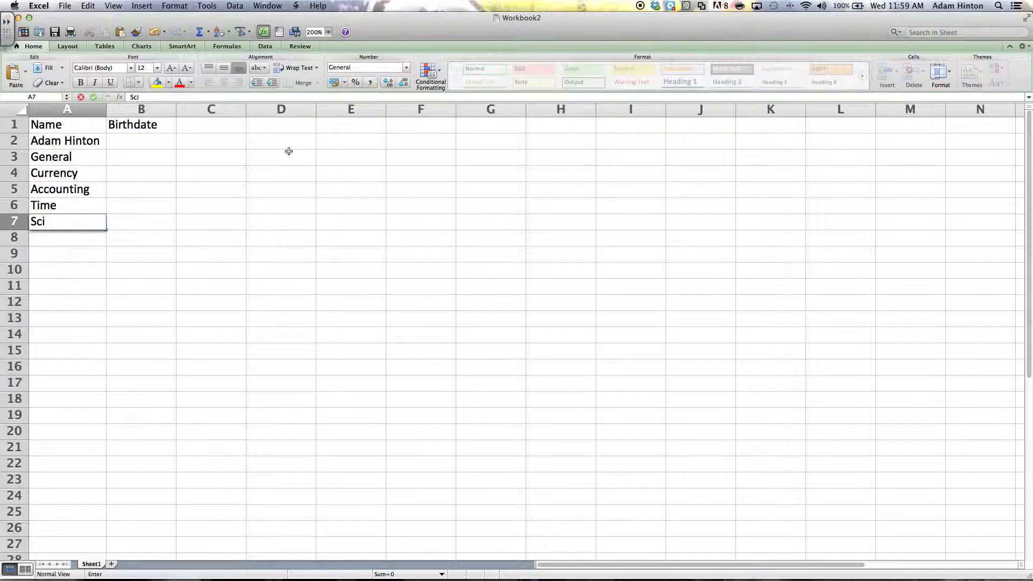
type("entific")
key("Return")
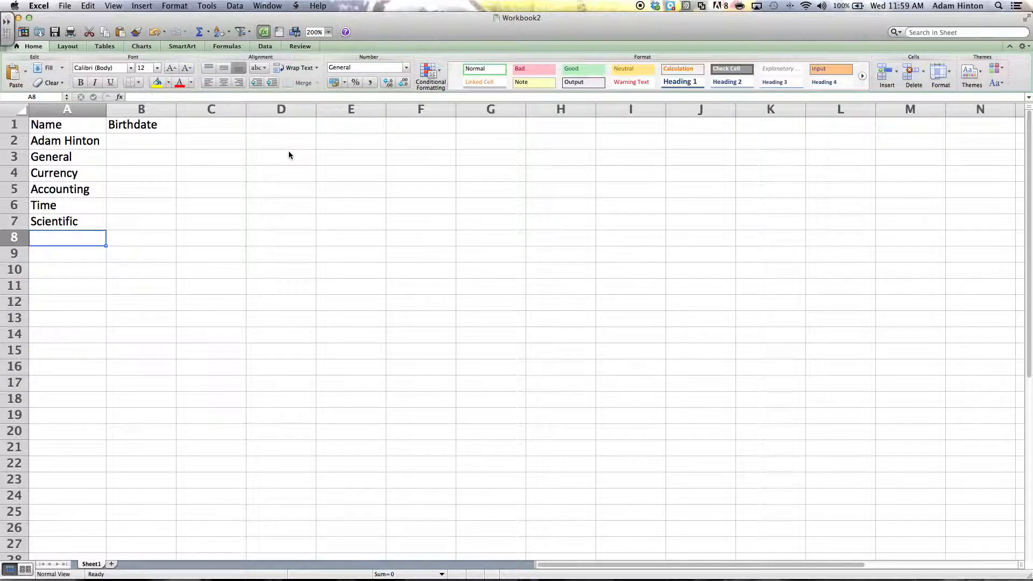
- Enter the birthdate May 3, 1981 in B2, re-entering it as 5/3/1981
left_click(136, 145)
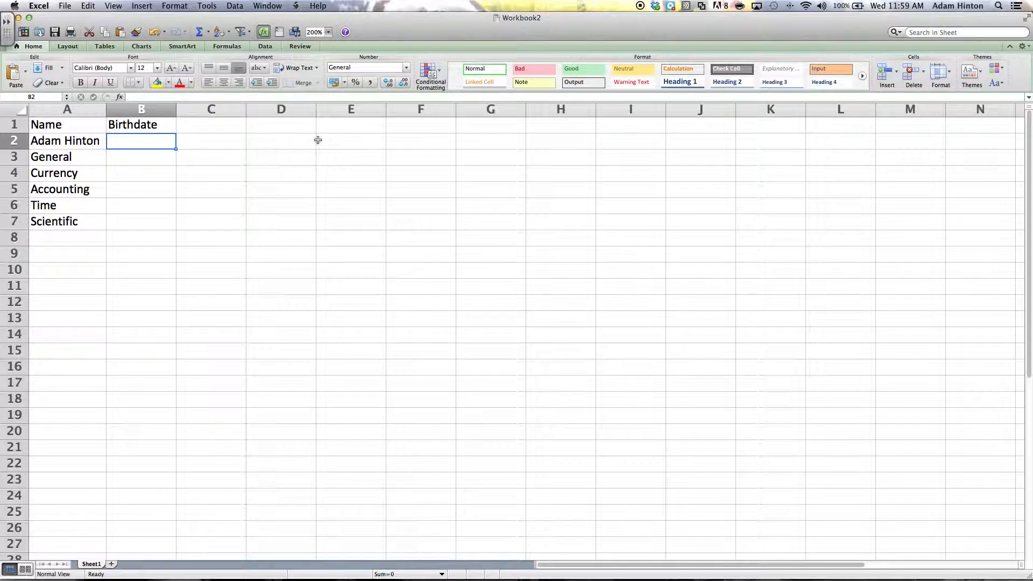
type("May")
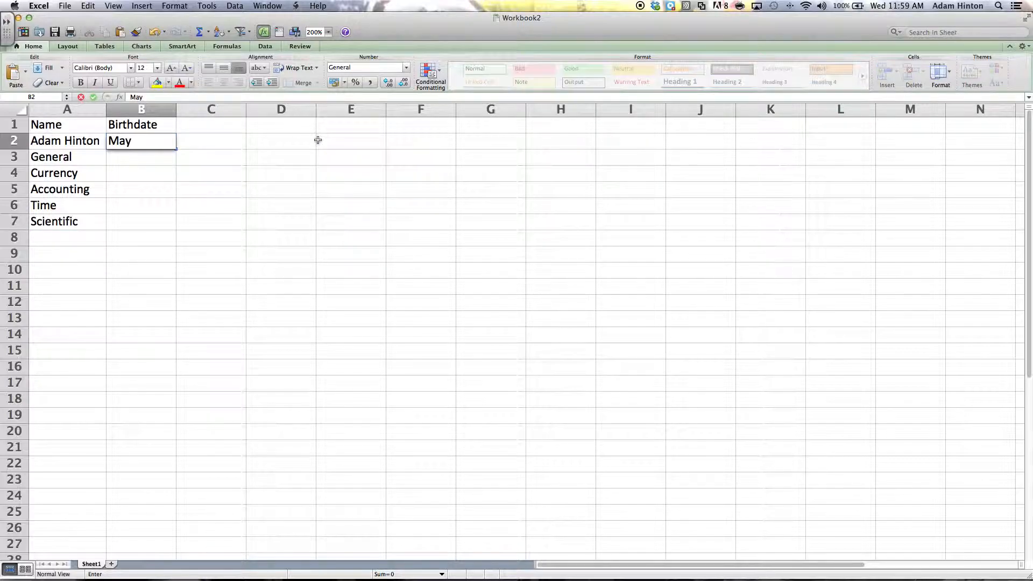
type(" 3, 198")
type("1")
key("Return")
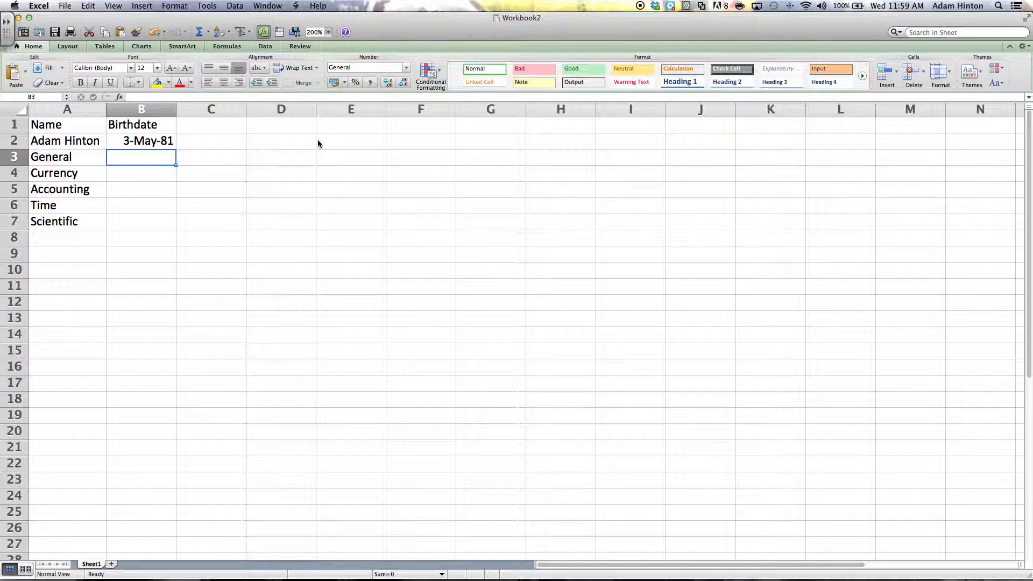
key("Up")
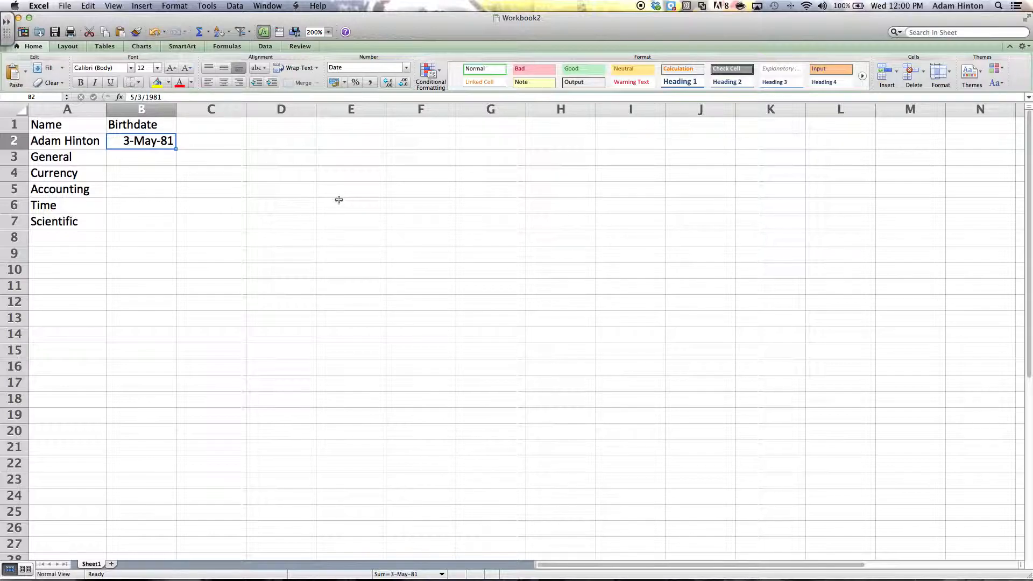
type("5/")
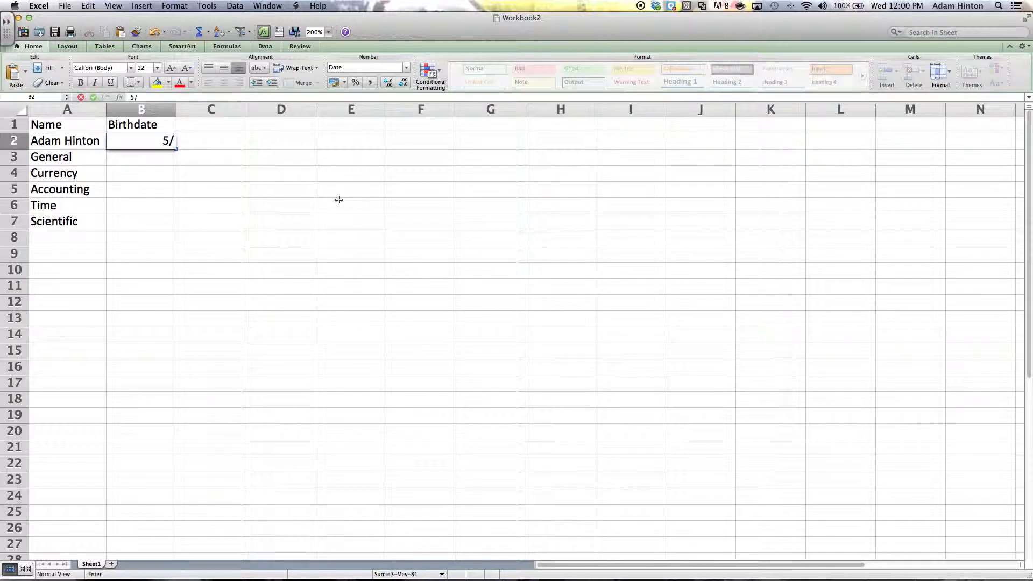
type("3/1981")
key("Return")
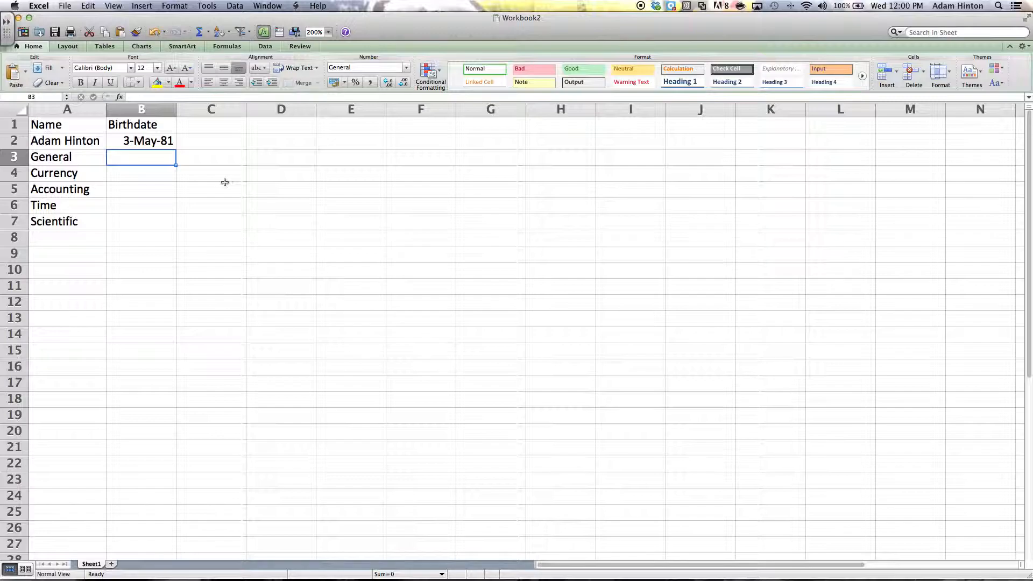
- Put the formula =B2 in B3 and fill it down through B7
type("=")
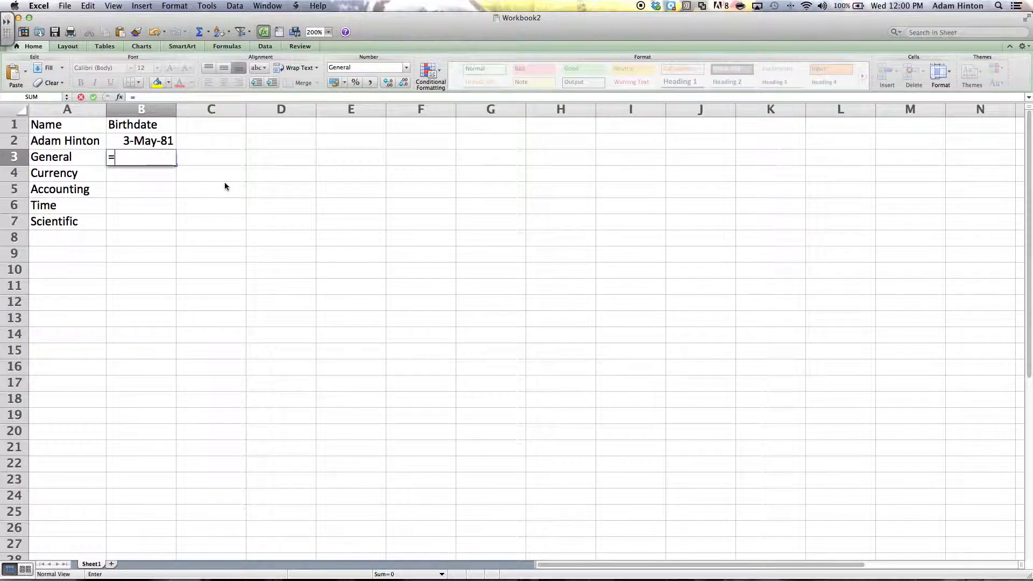
left_click(136, 141)
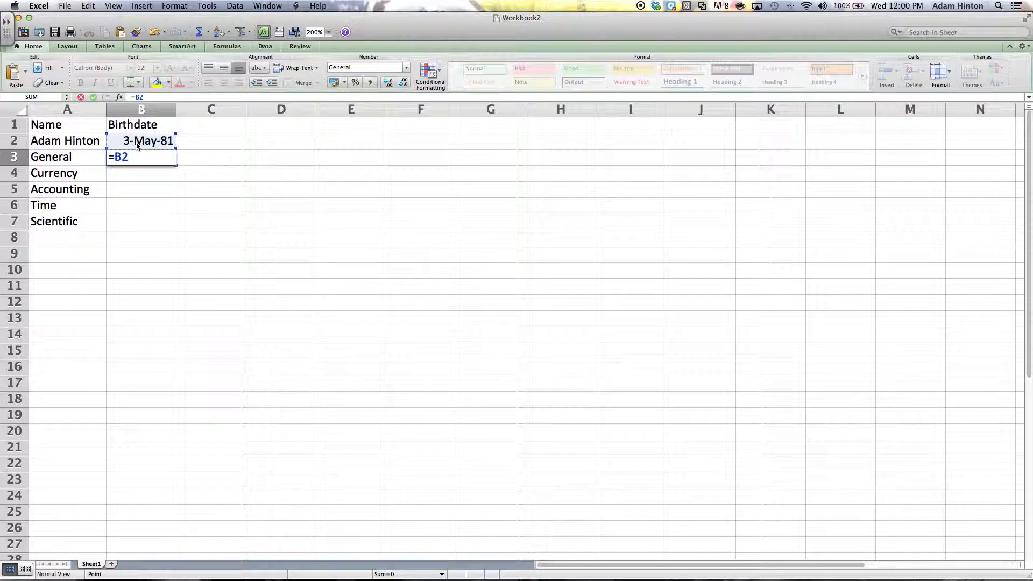
key("Return")
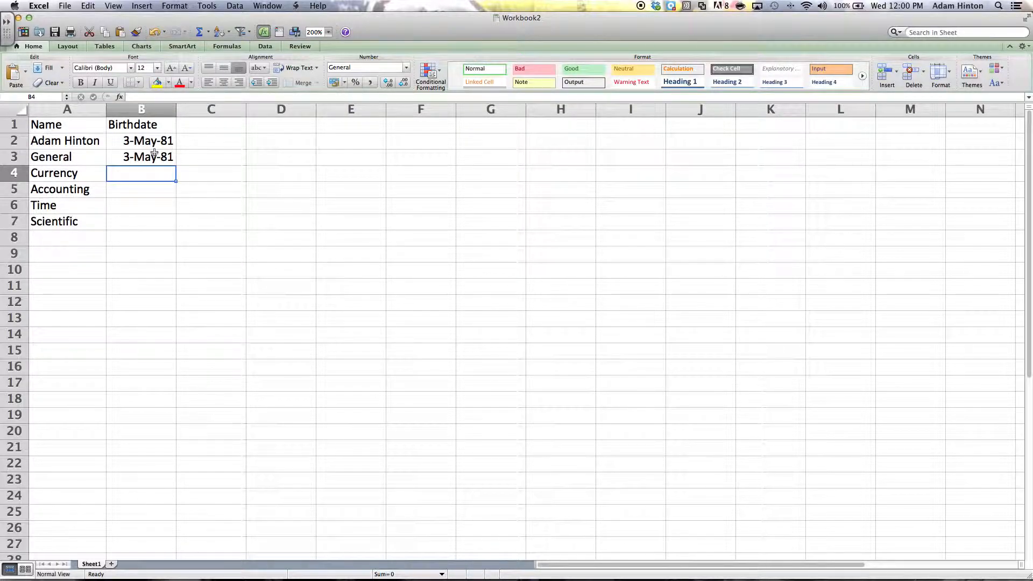
left_click(154, 153)
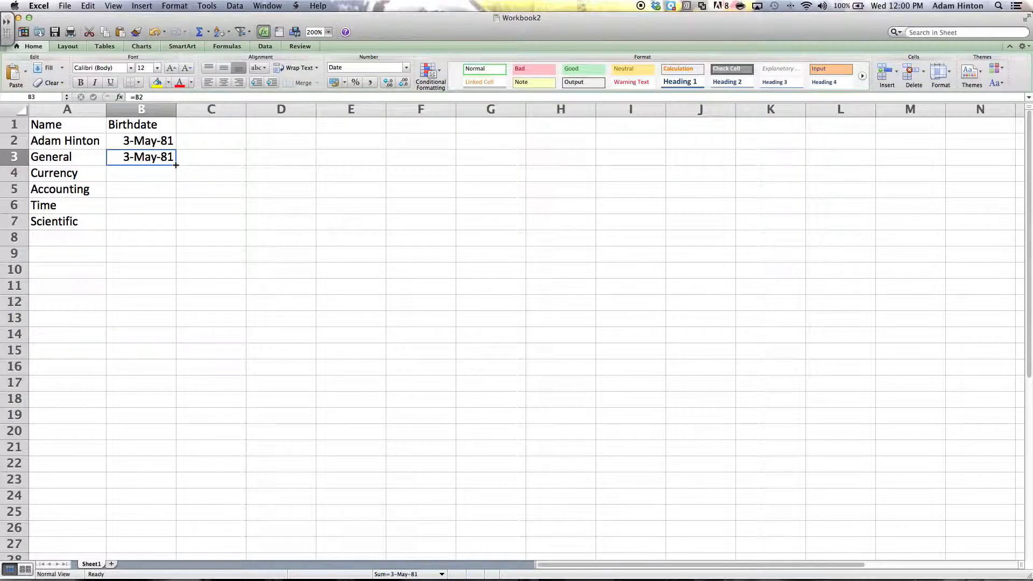
left_click_drag(176, 165, 172, 227)
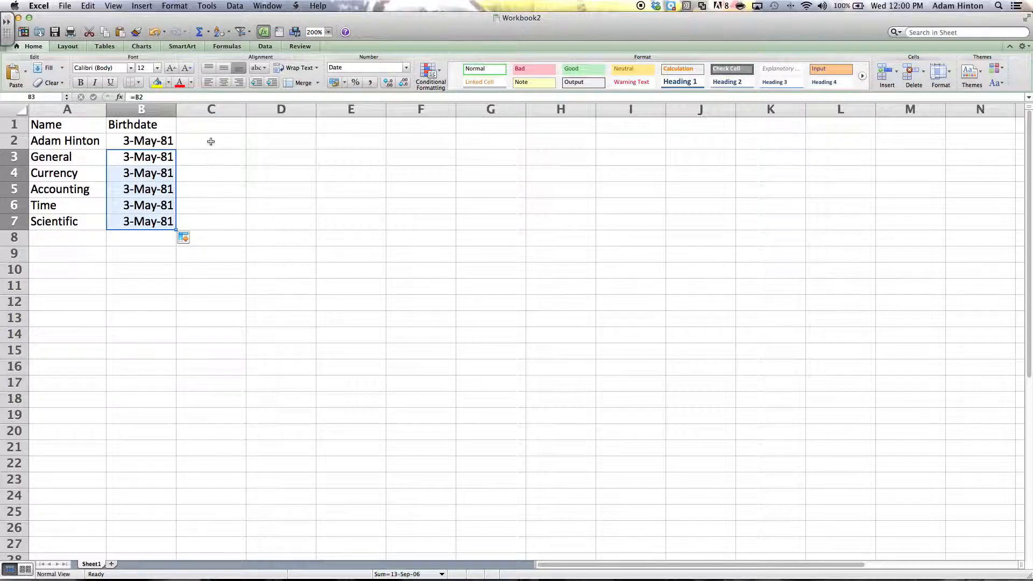
left_click(148, 152)
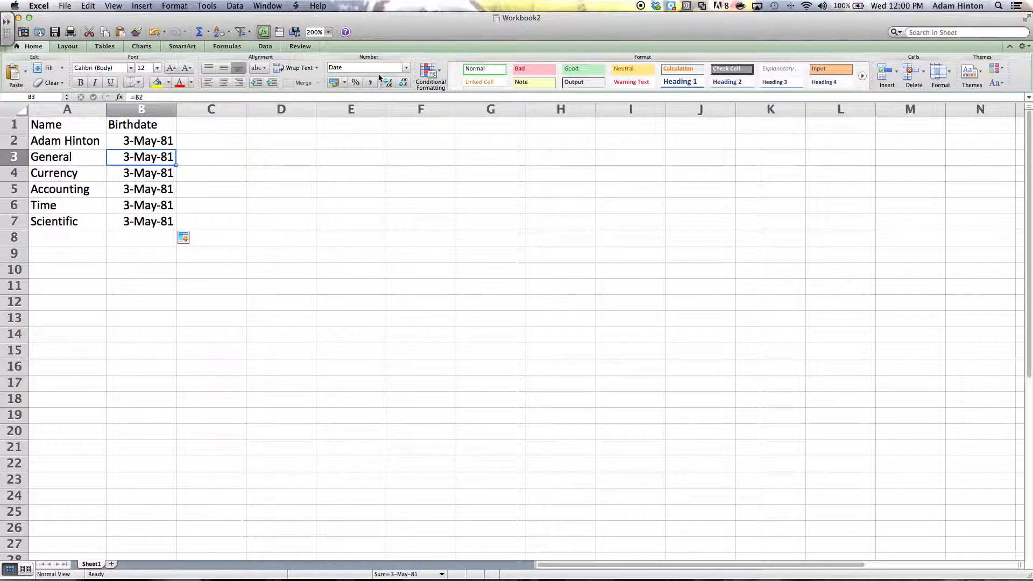
- Format B3 as Number, B4 as Currency and B5 as Accounting
left_click(409, 67)
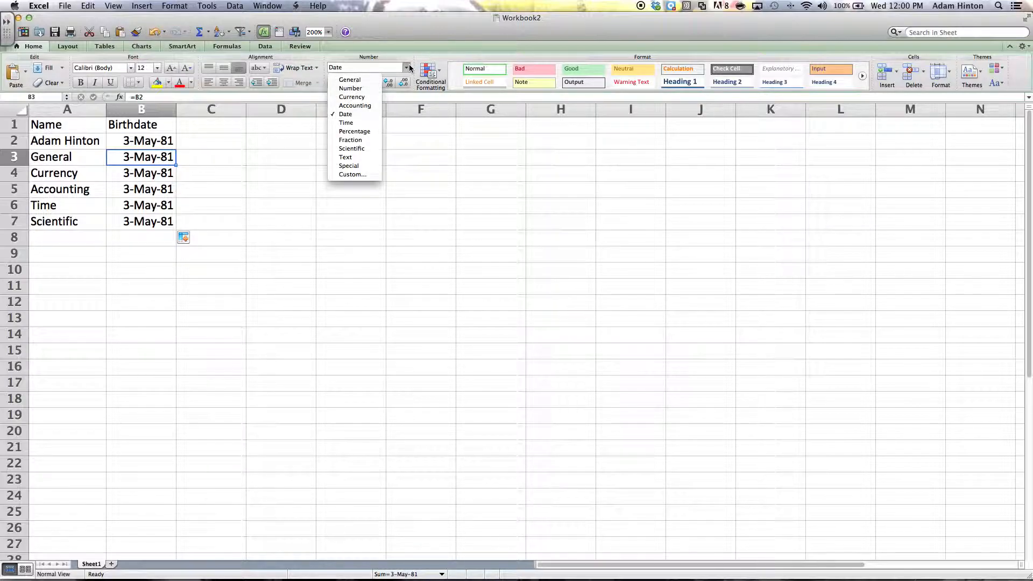
left_click(359, 87)
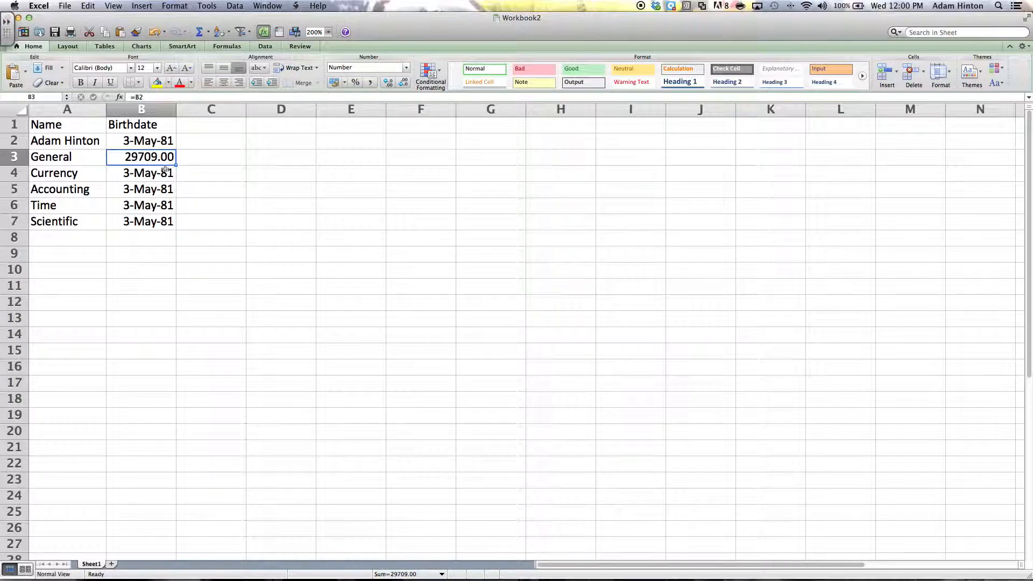
key("Down")
left_click(406, 68)
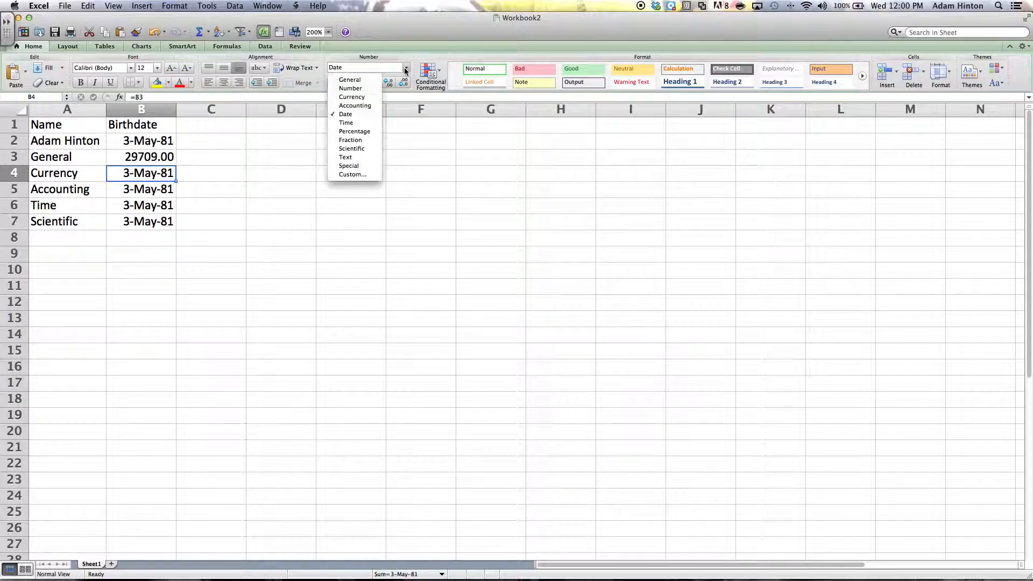
left_click(353, 97)
left_click(160, 191)
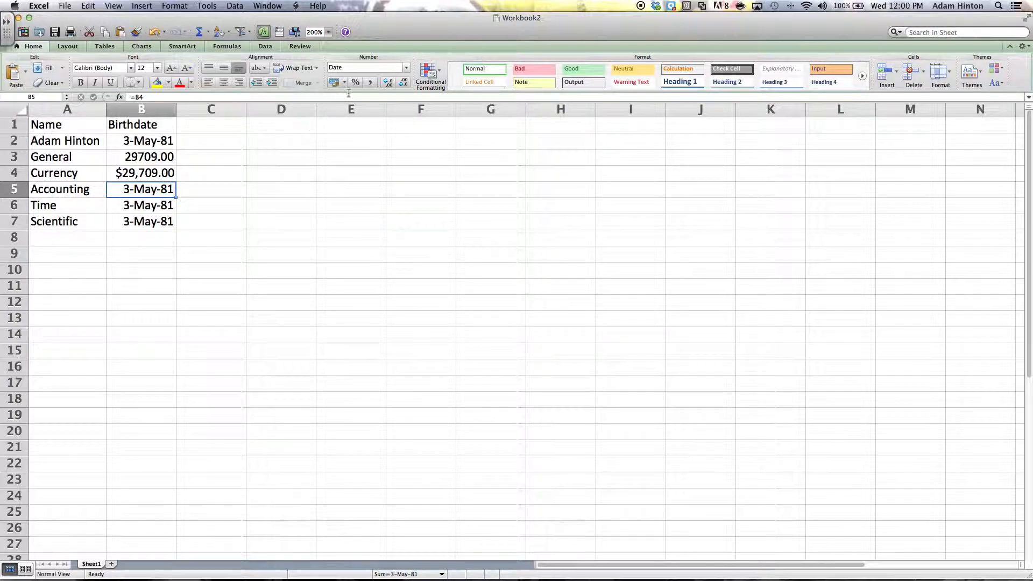
left_click(407, 67)
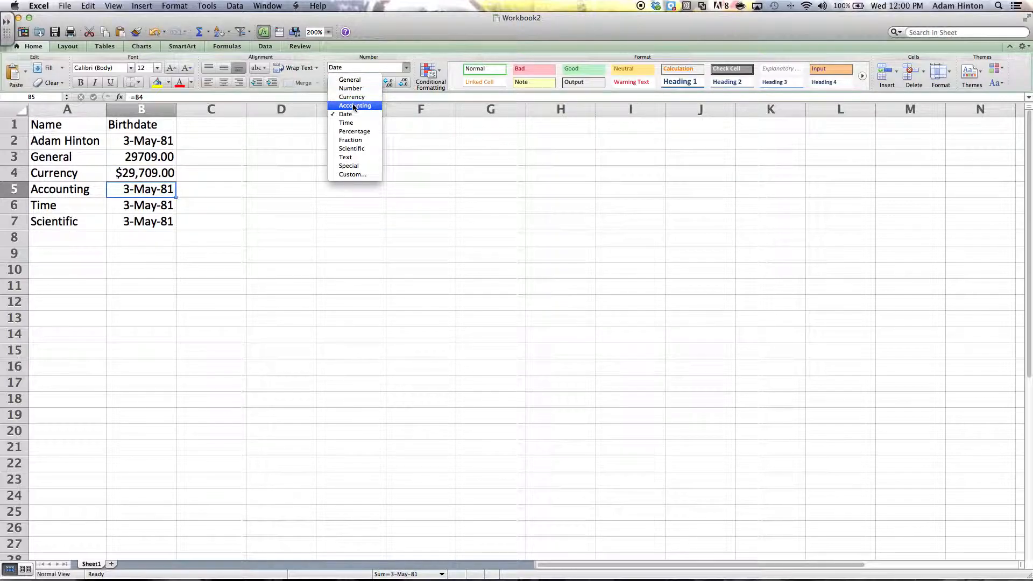
left_click(355, 106)
- Format B6 as Time and B7 as Scientific
left_click(159, 207)
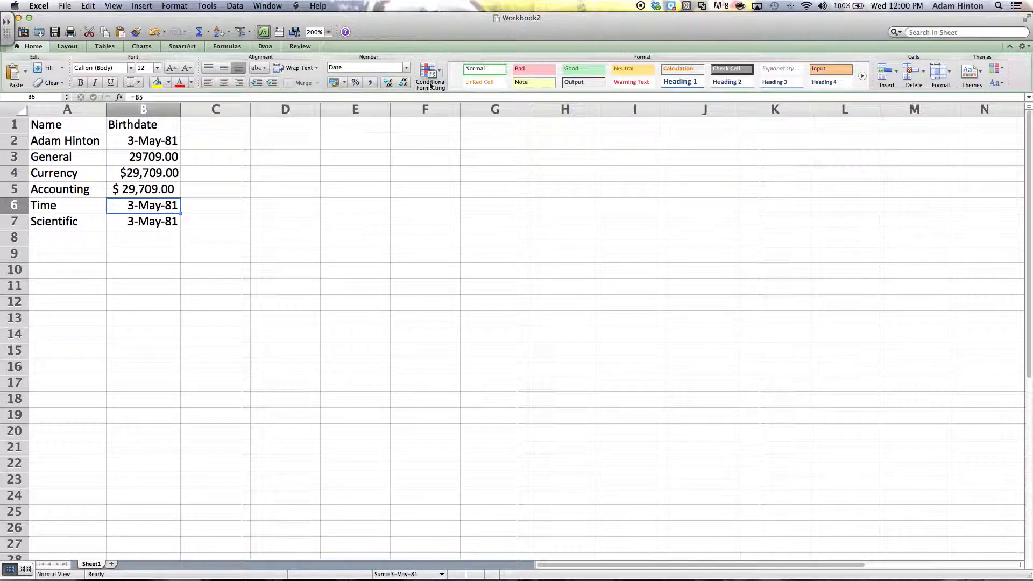
left_click(407, 67)
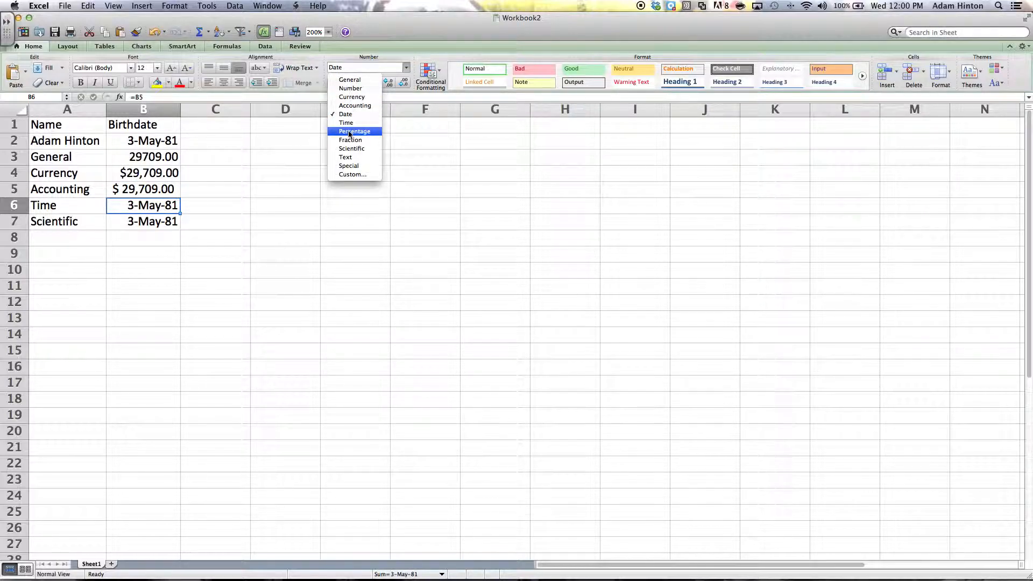
left_click(350, 124)
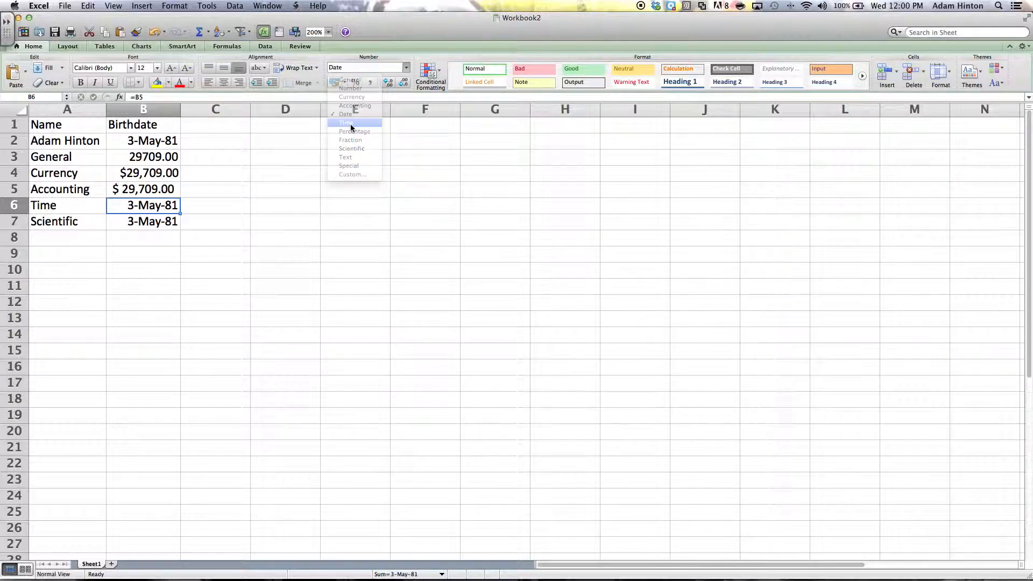
left_click(150, 222)
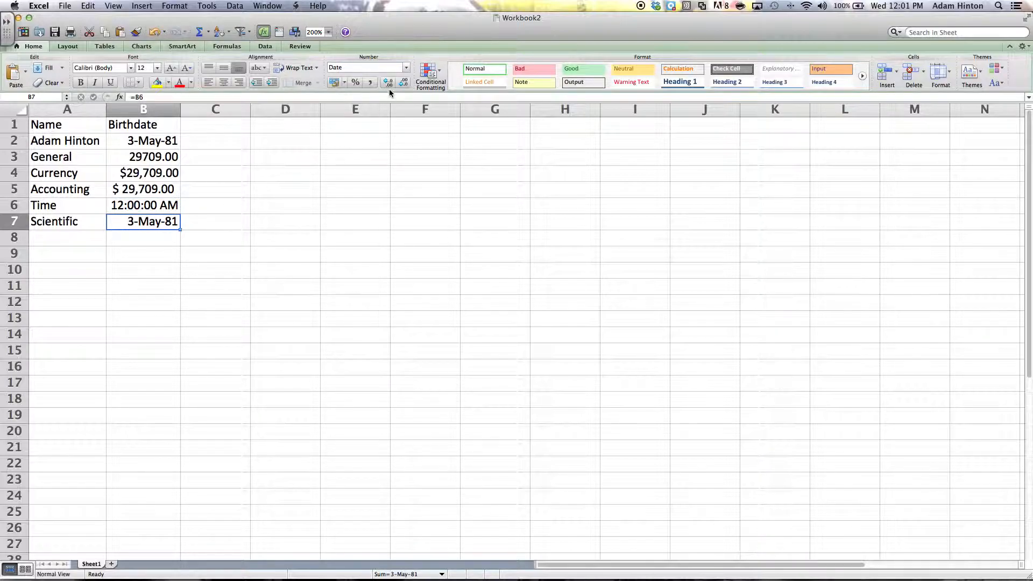
left_click(406, 68)
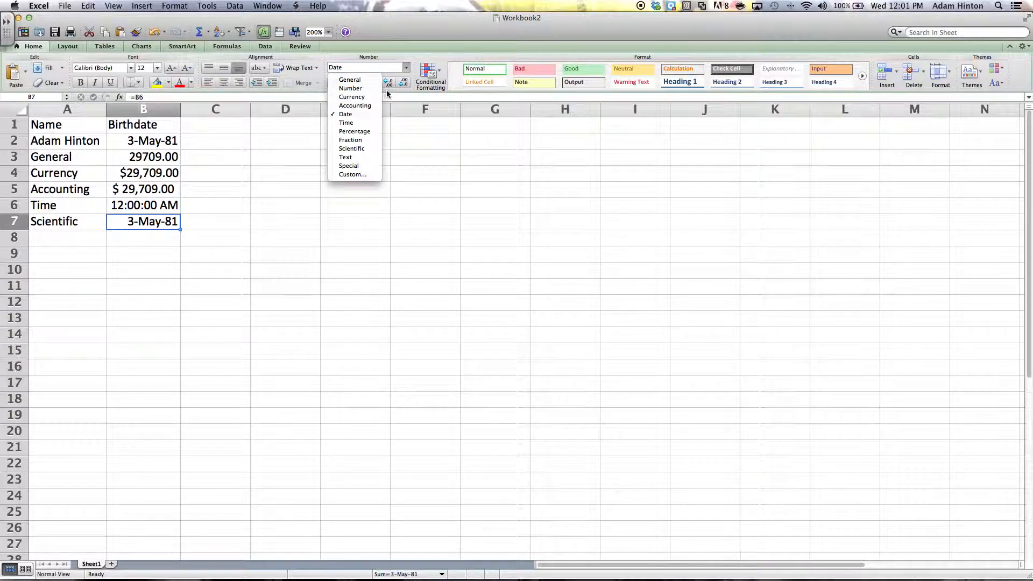
left_click(353, 148)
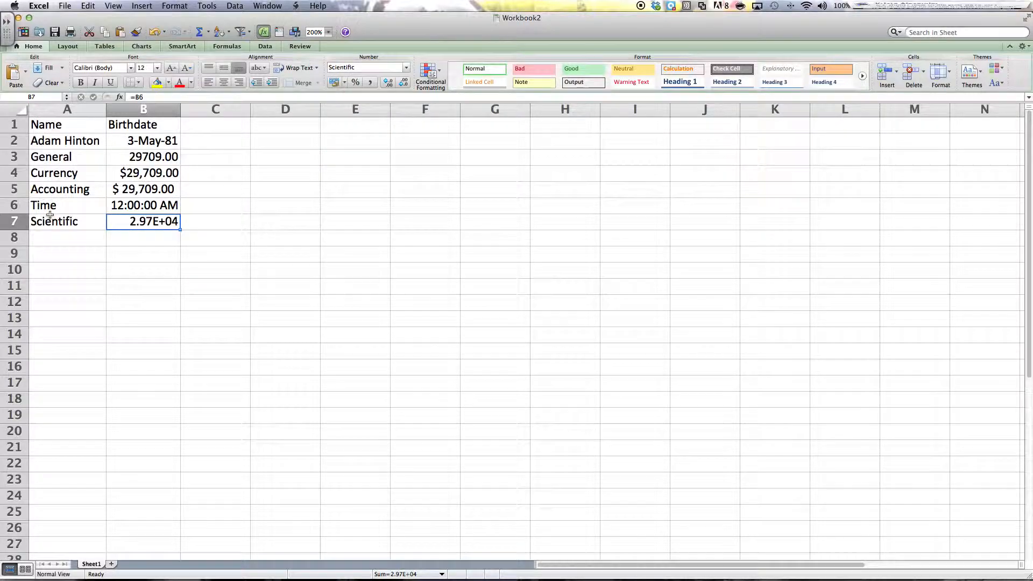
left_click(209, 141)
- Enter =B2+1 in C2, fill it across to F2, then select B3:B7
type("=")
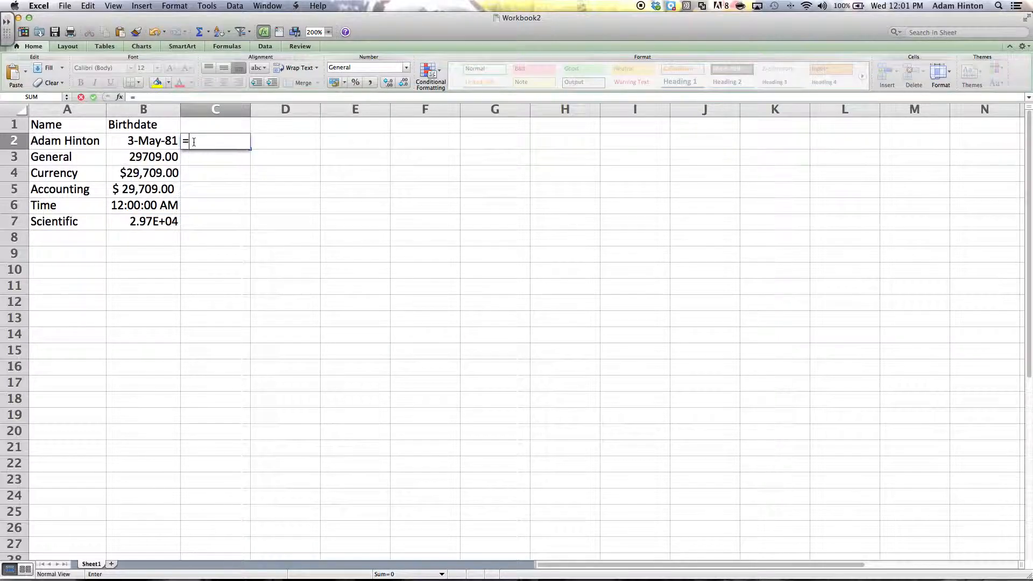
left_click(141, 141)
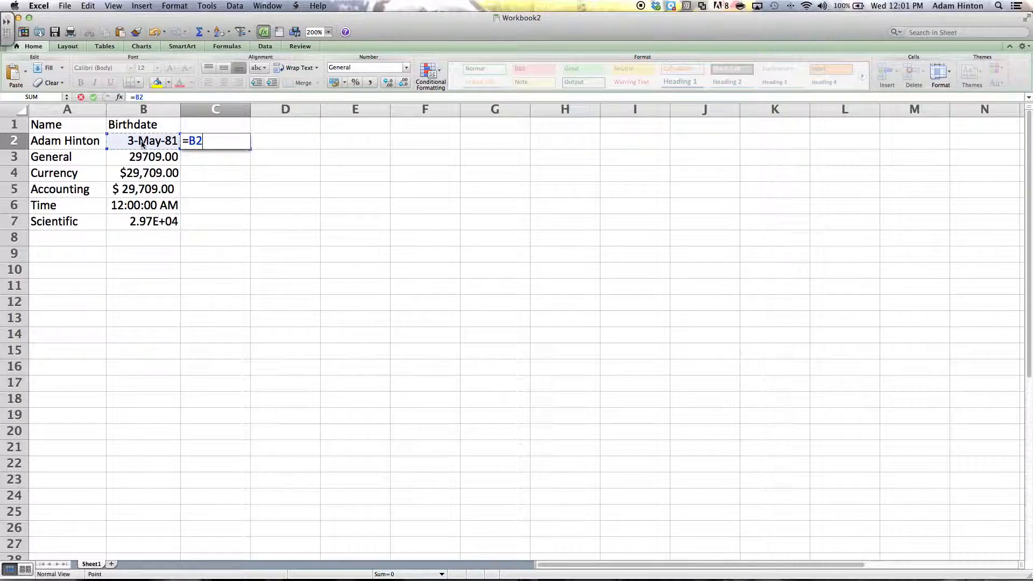
type("+1")
key("Return")
left_click(222, 142)
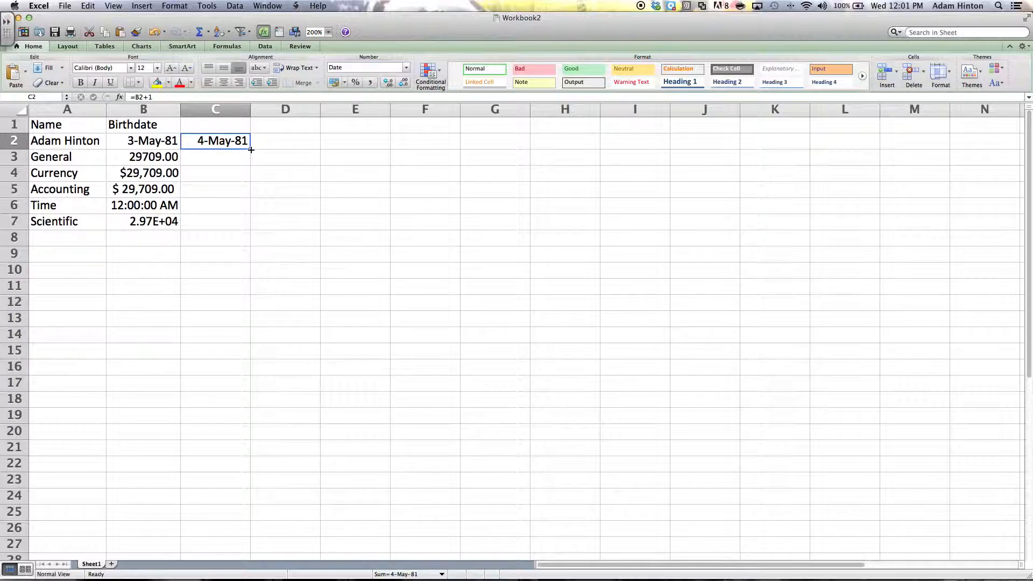
left_click_drag(251, 150, 452, 142)
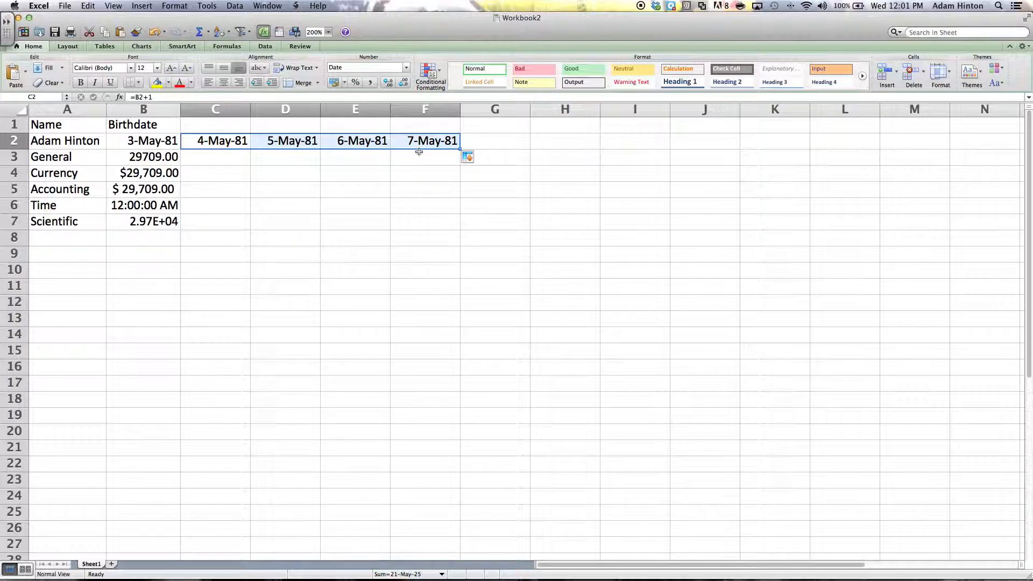
left_click(226, 163)
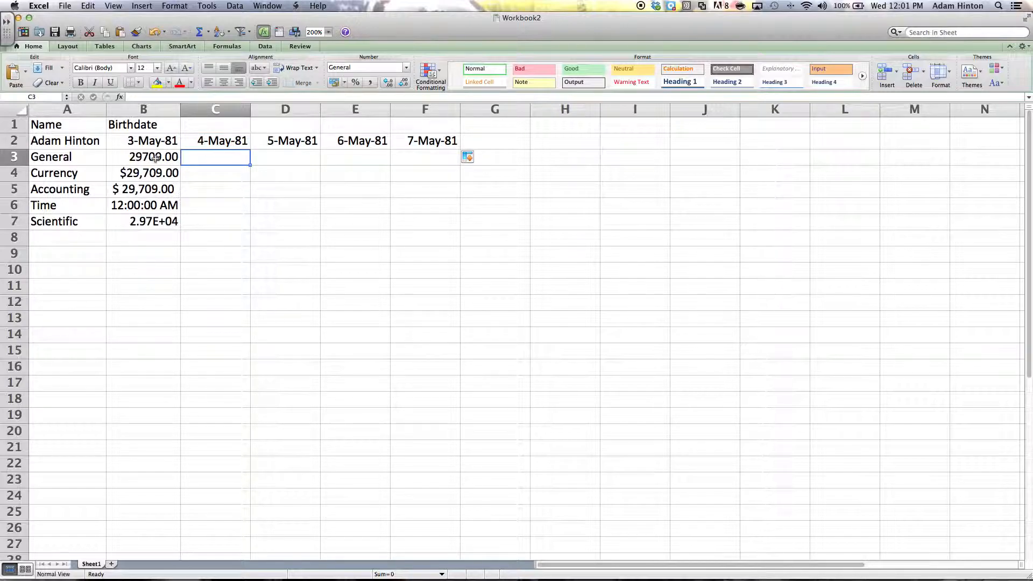
left_click_drag(155, 160, 155, 225)
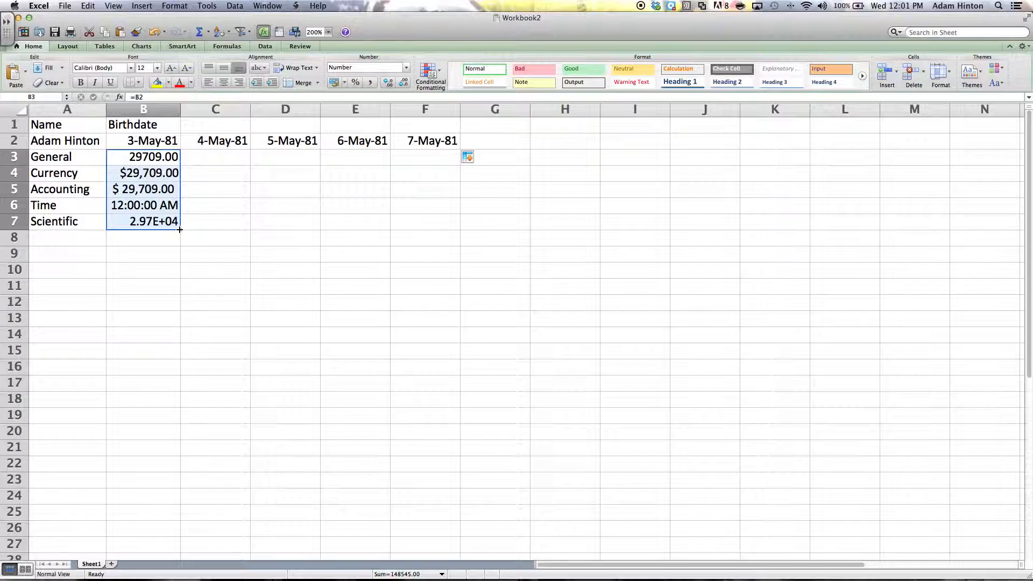
- Fill the formatted rows 3–7 across to column F and autofit columns C through F
left_click_drag(179, 229, 440, 211)
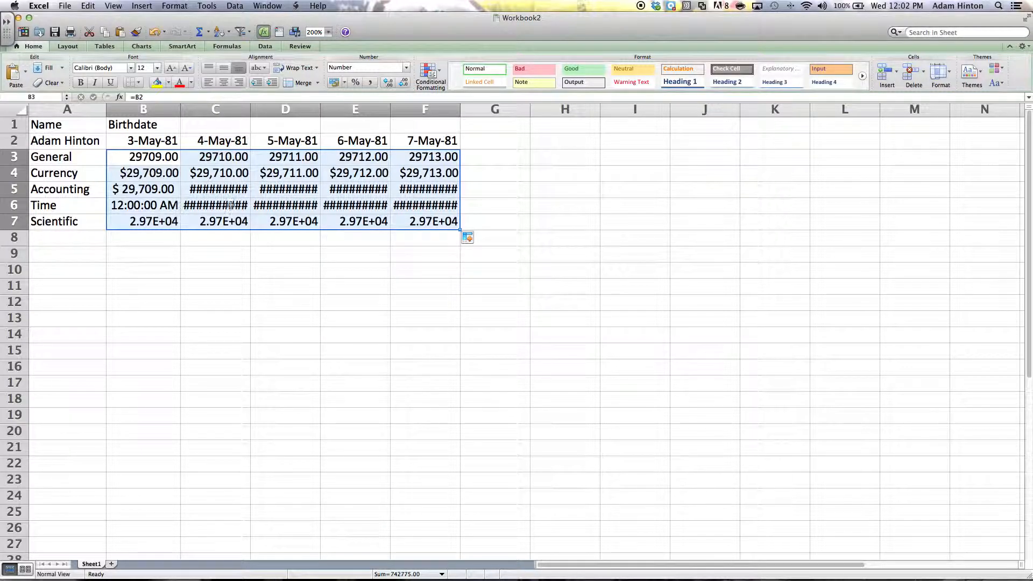
double_click(251, 110)
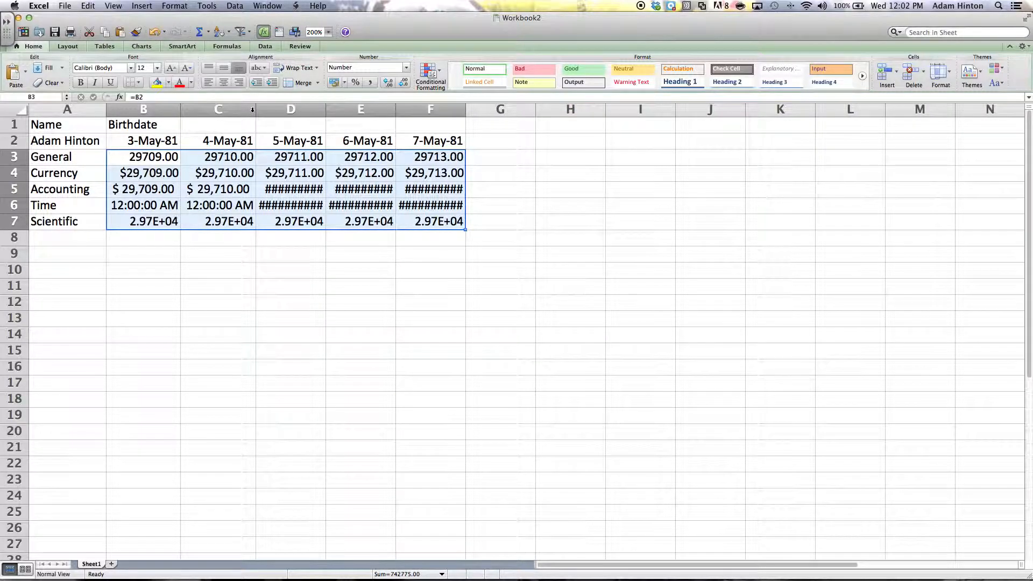
double_click(326, 109)
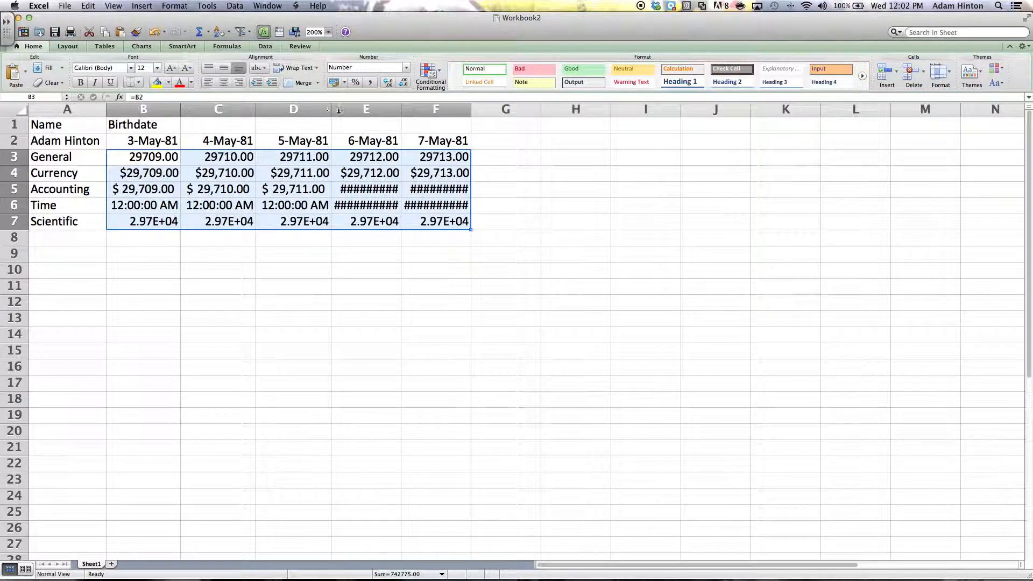
double_click(400, 110)
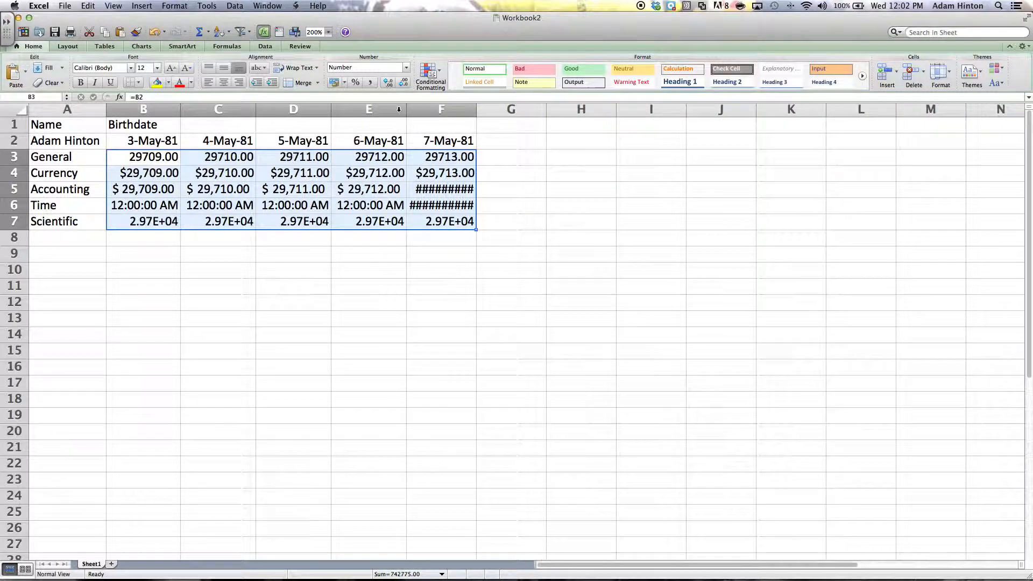
double_click(478, 109)
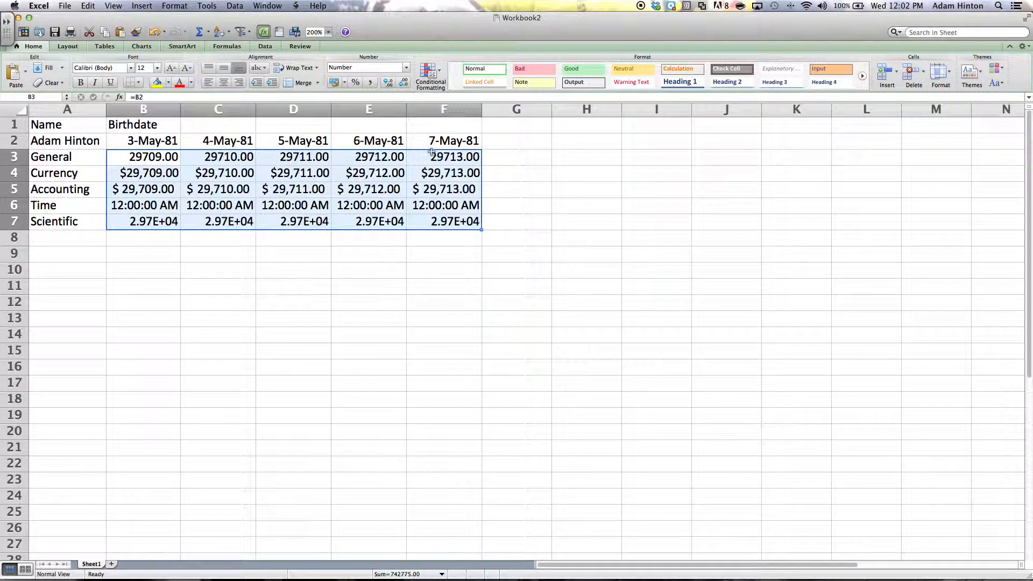
left_click(144, 238)
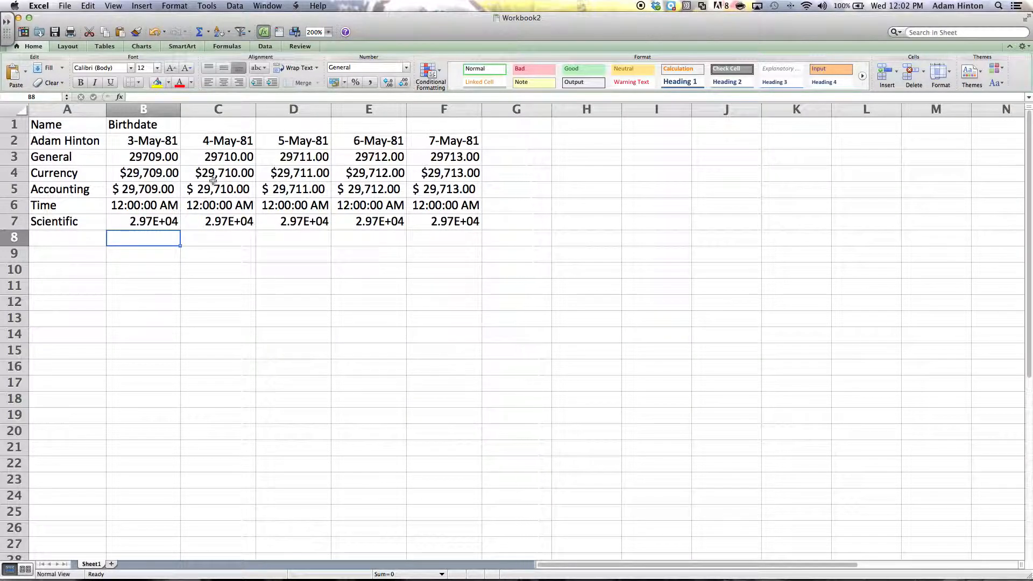
- Rename the Sheet1 tab to 'My Data'
right_click(96, 566)
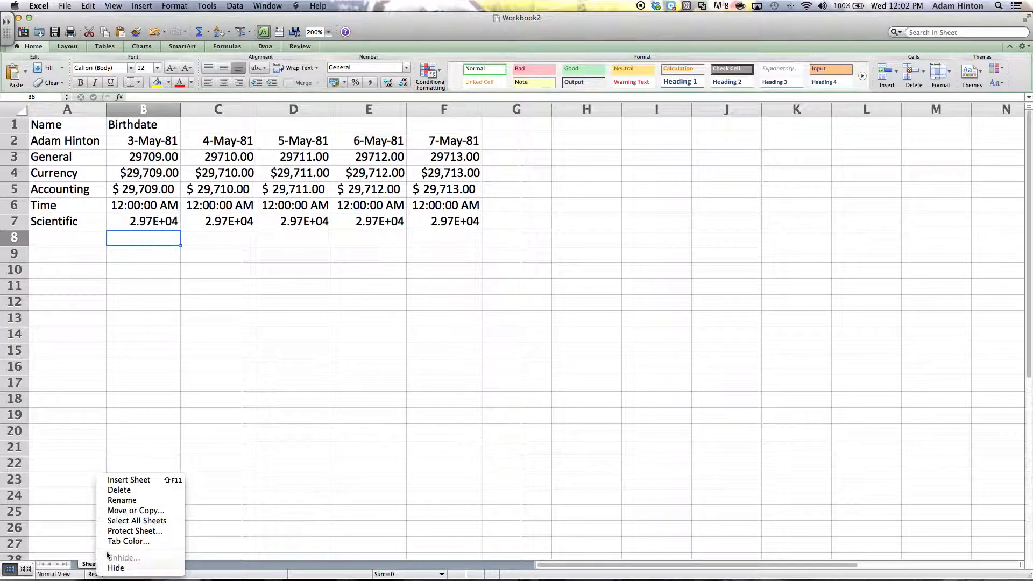
double_click(85, 567)
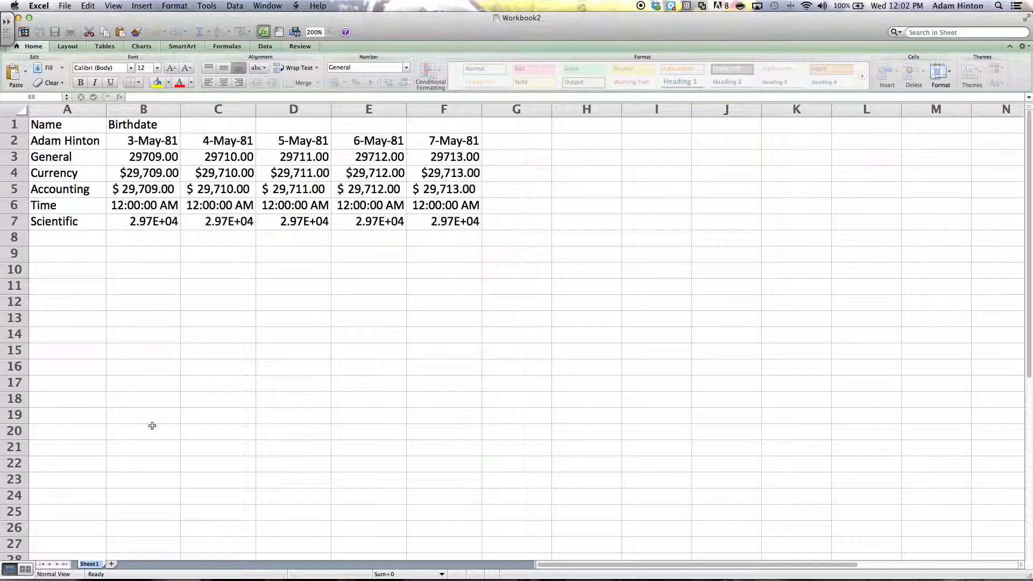
type("My Data")
key("Return")
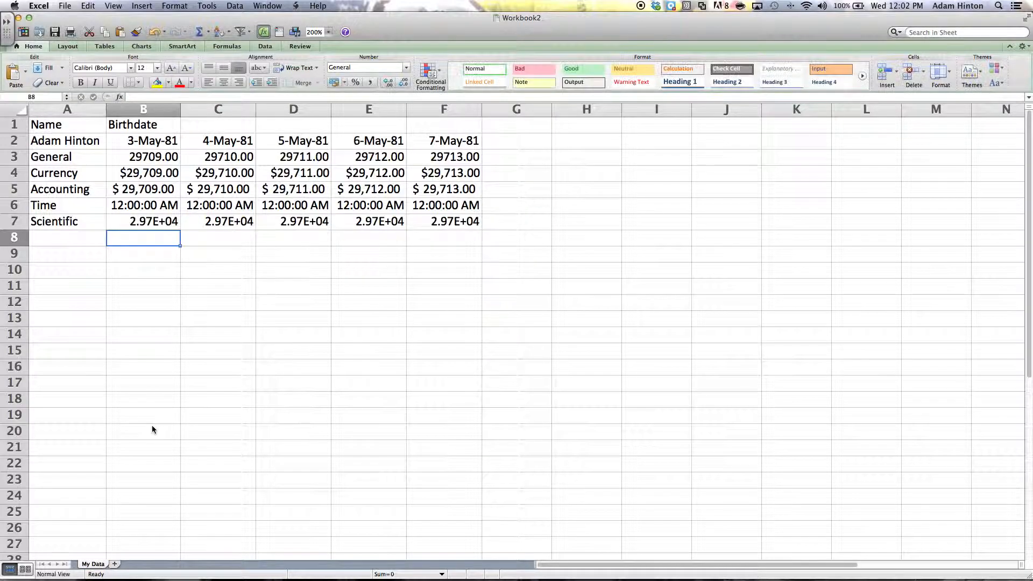
- Create a copy of the My Data sheet placed before My Data
right_click(97, 563)
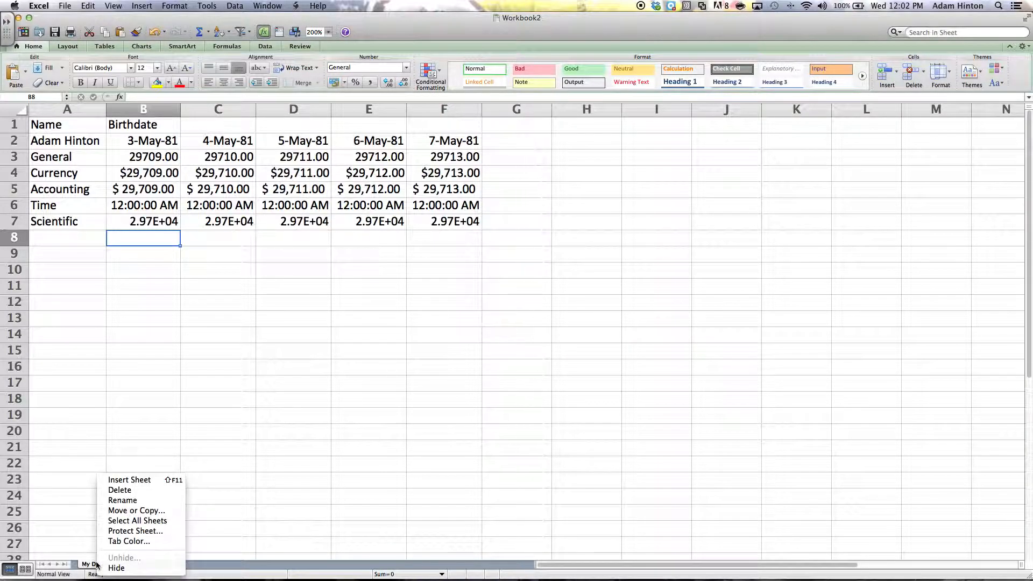
left_click(152, 514)
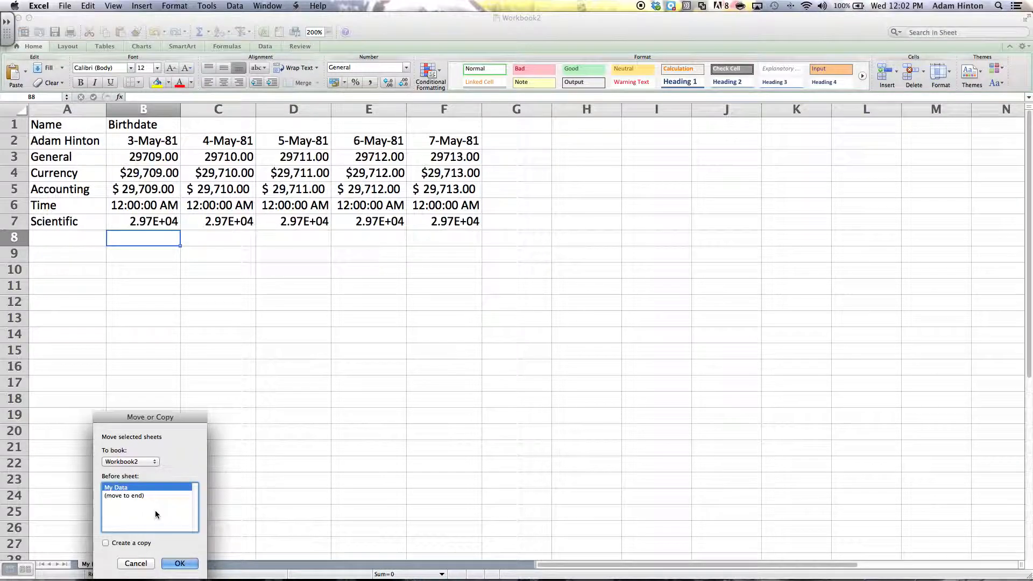
left_click(107, 543)
left_click(117, 495)
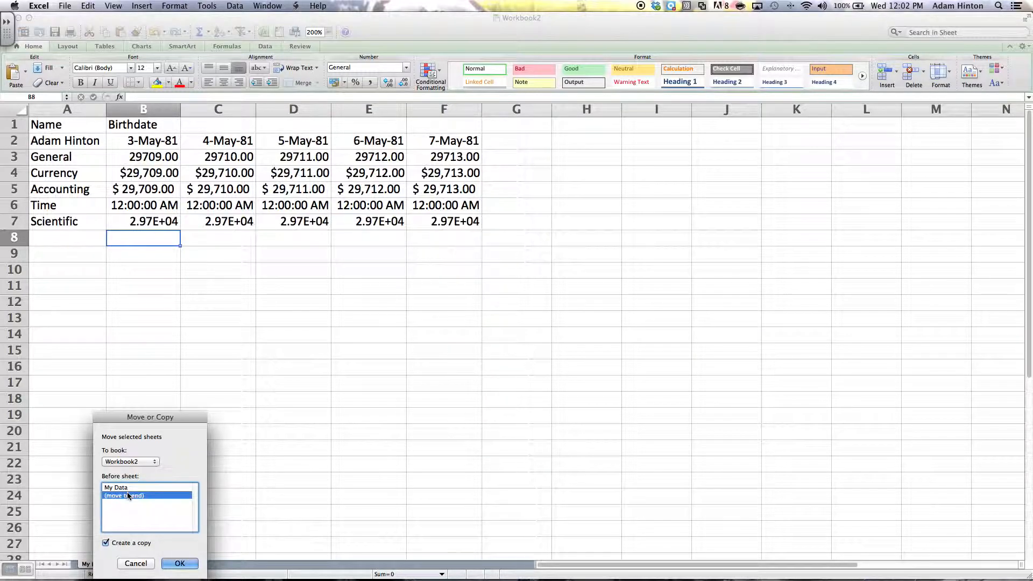
left_click(125, 488)
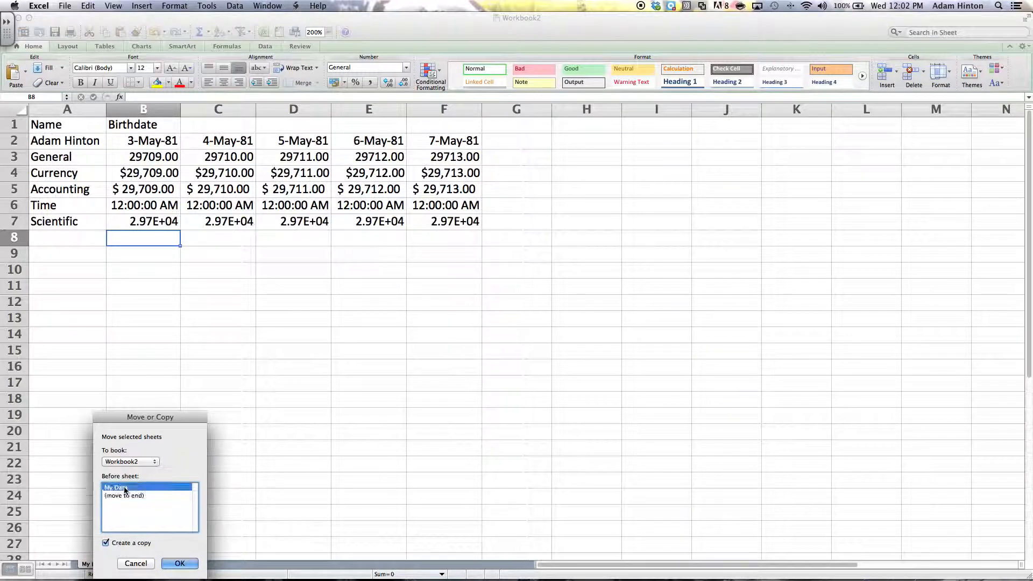
left_click(187, 562)
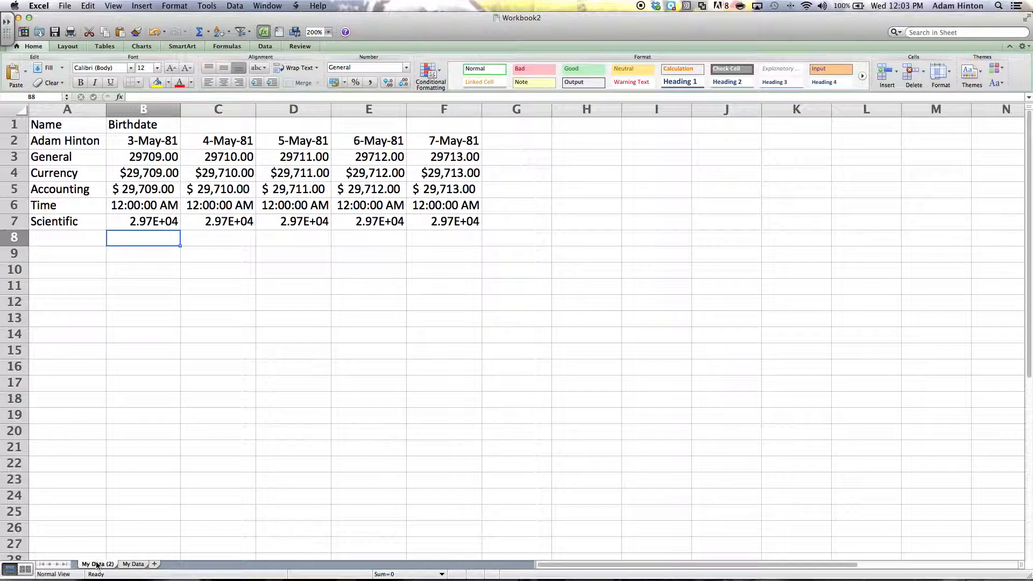
- Rename the copied My Data (2) sheet with the second person's name
double_click(97, 563)
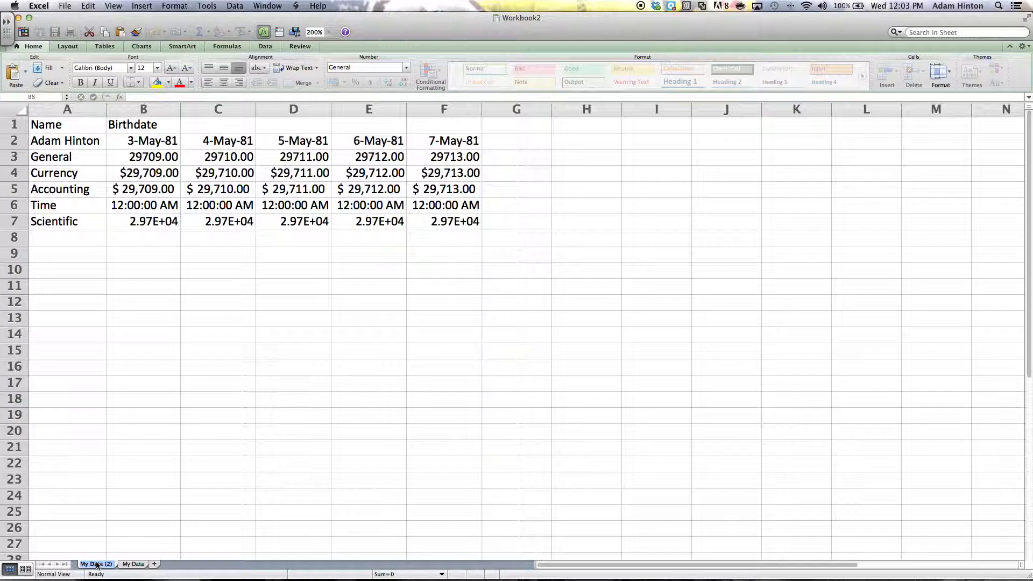
double_click(97, 563)
type("Ben Dover")
key("Return")
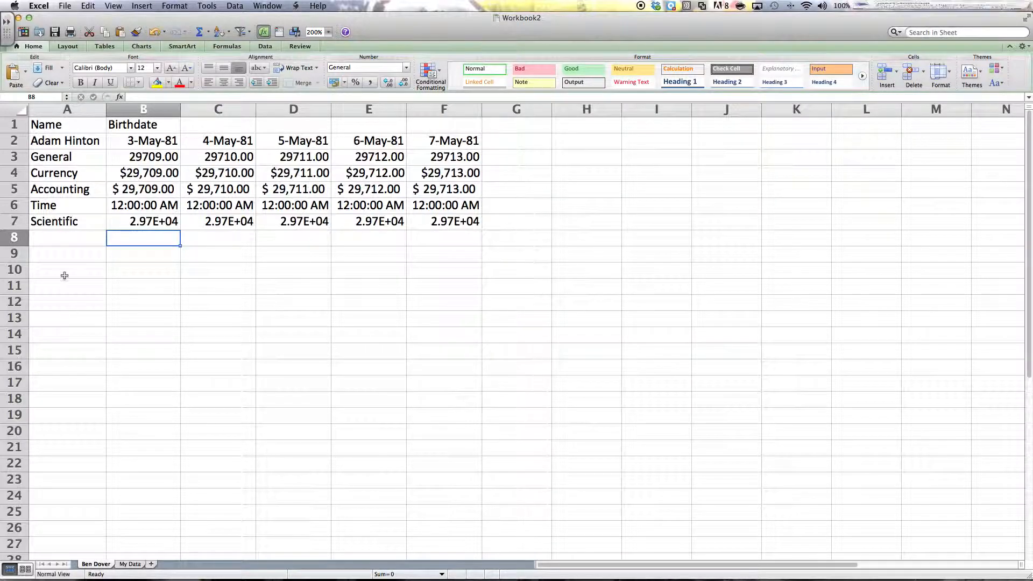
- Replace A2 with the second person's name and enter birthdate 11 Nov 1989 in B2
left_click(56, 141)
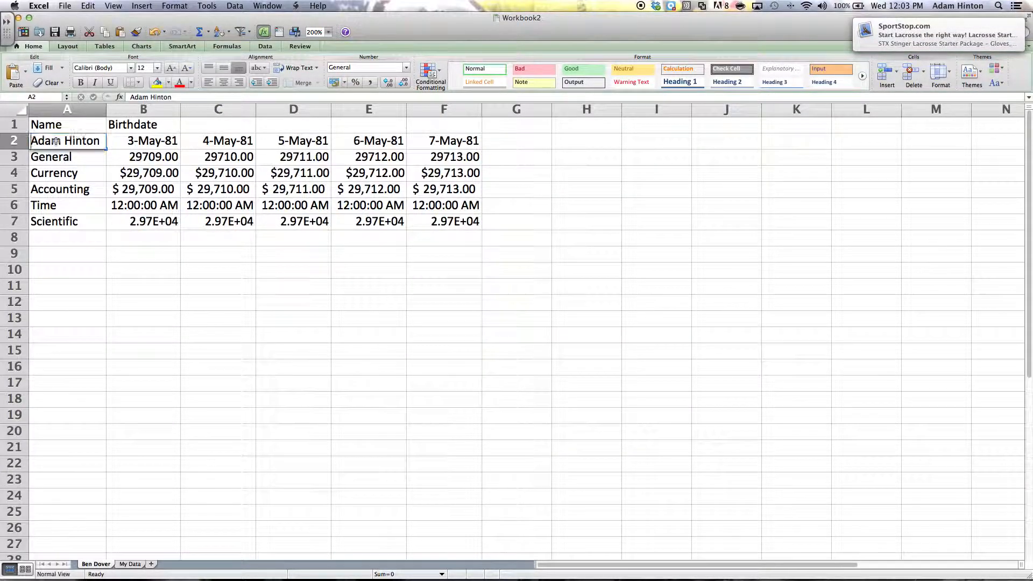
type("Ben Dover")
key("Tab")
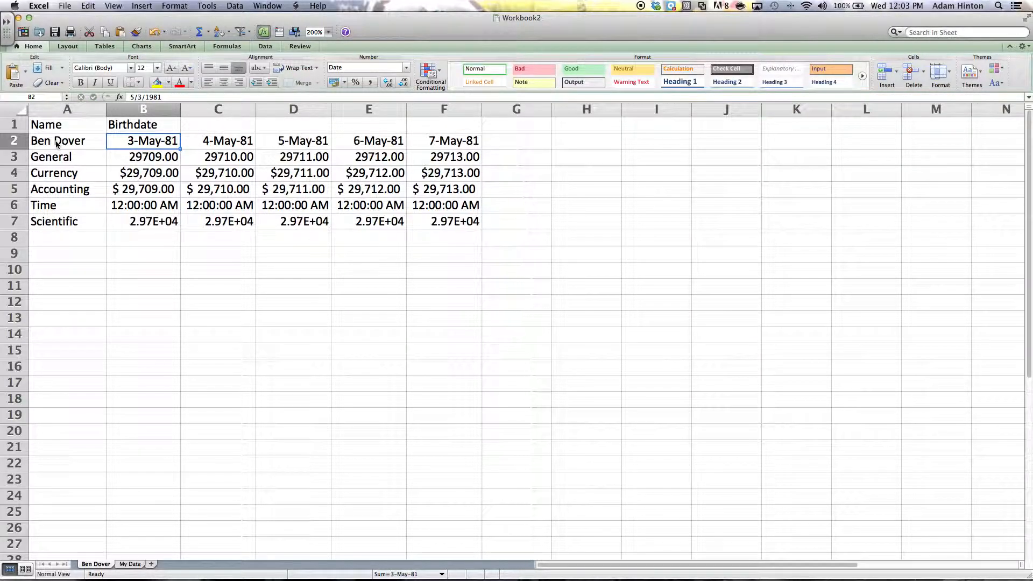
type("11")
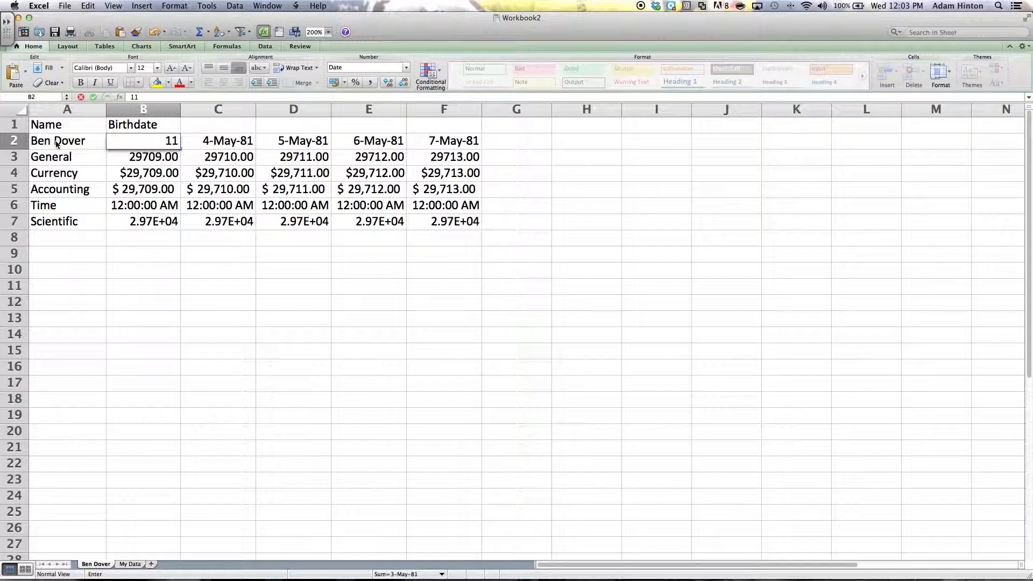
type(" Nov 198")
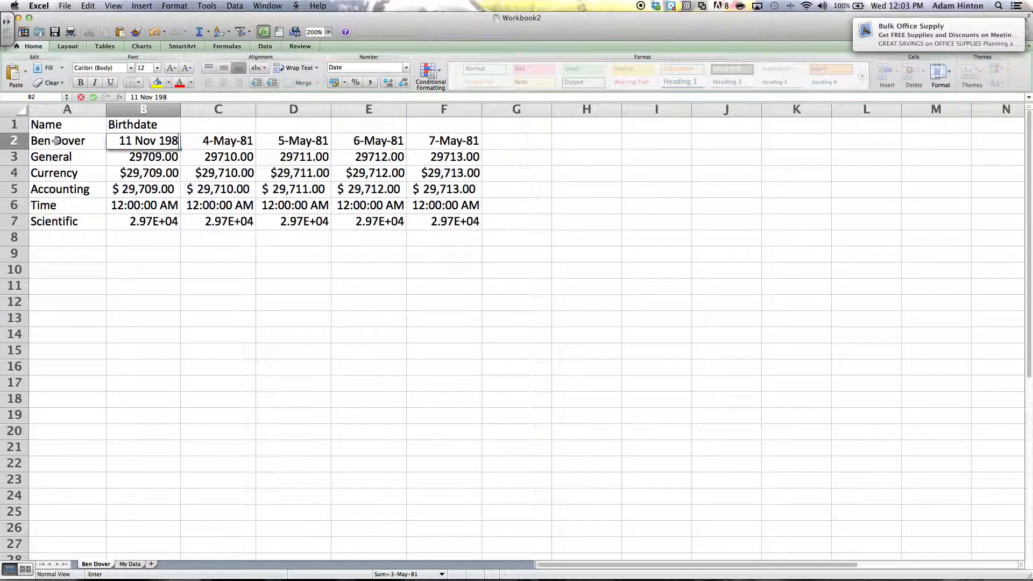
type("9")
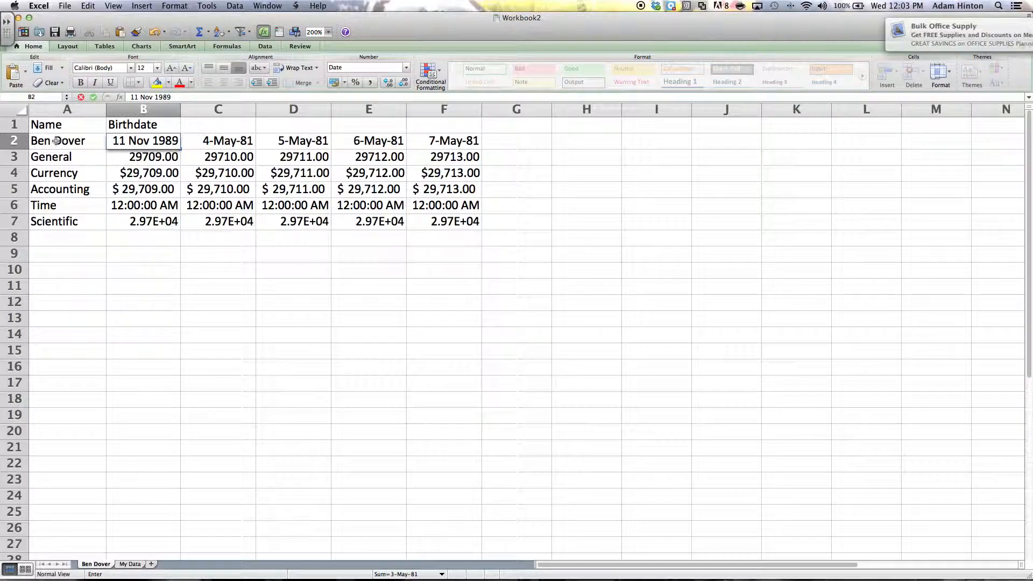
key("Return")
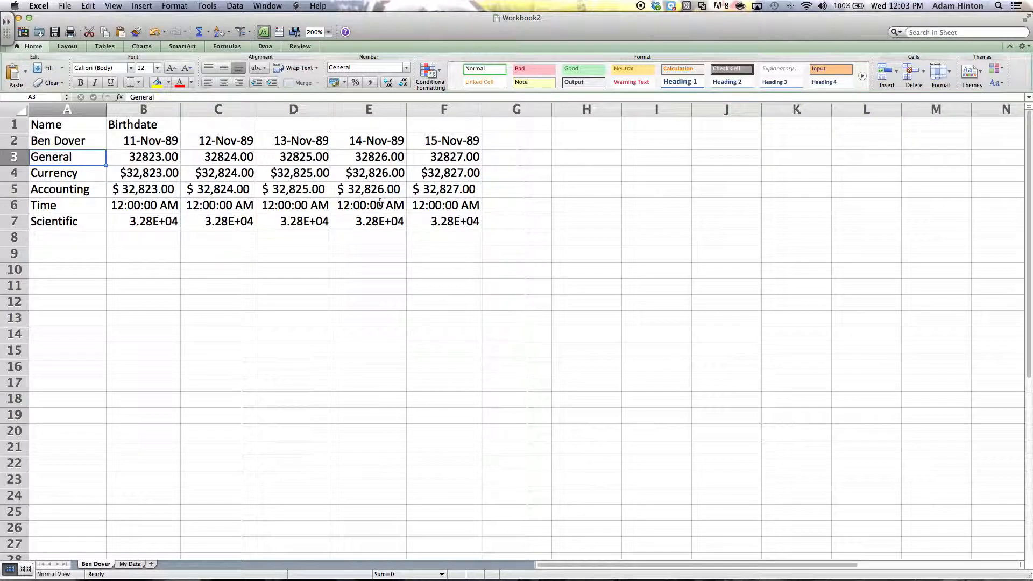
- Check C2's formula, cancel a trial edit adding D2, and insert a blank Sheet3
left_click(243, 144)
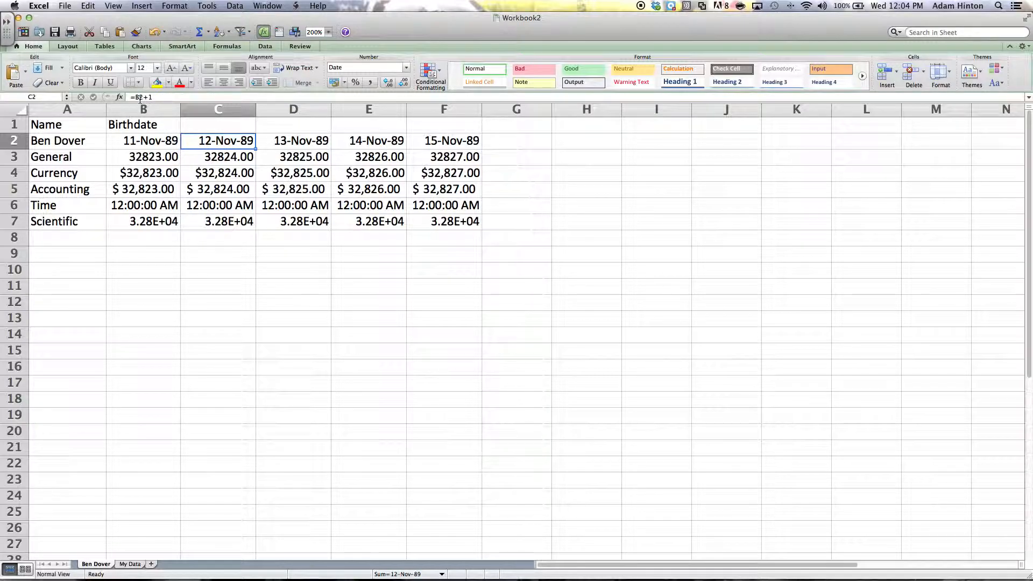
left_click(114, 5)
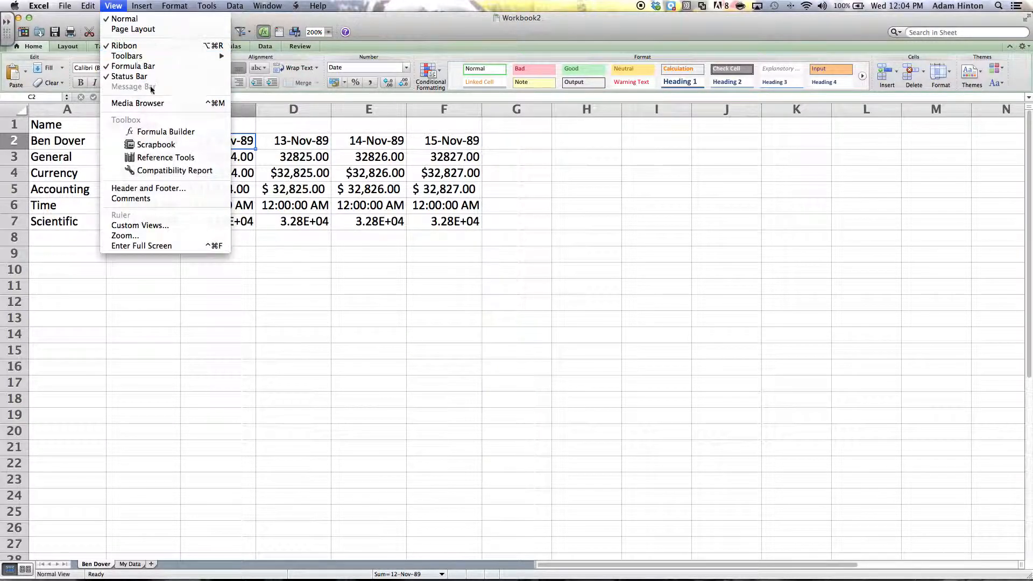
left_click(114, 6)
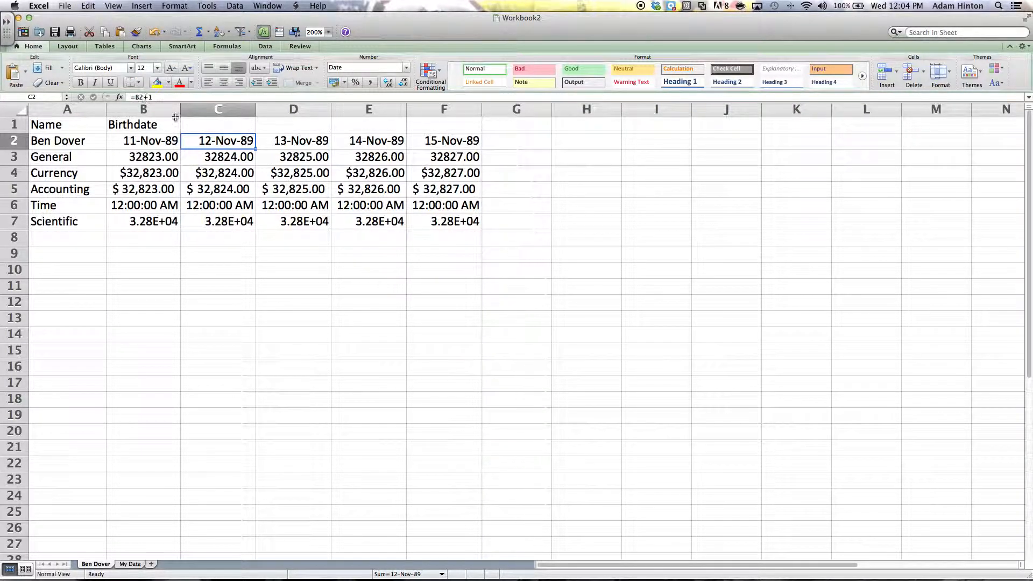
double_click(234, 140)
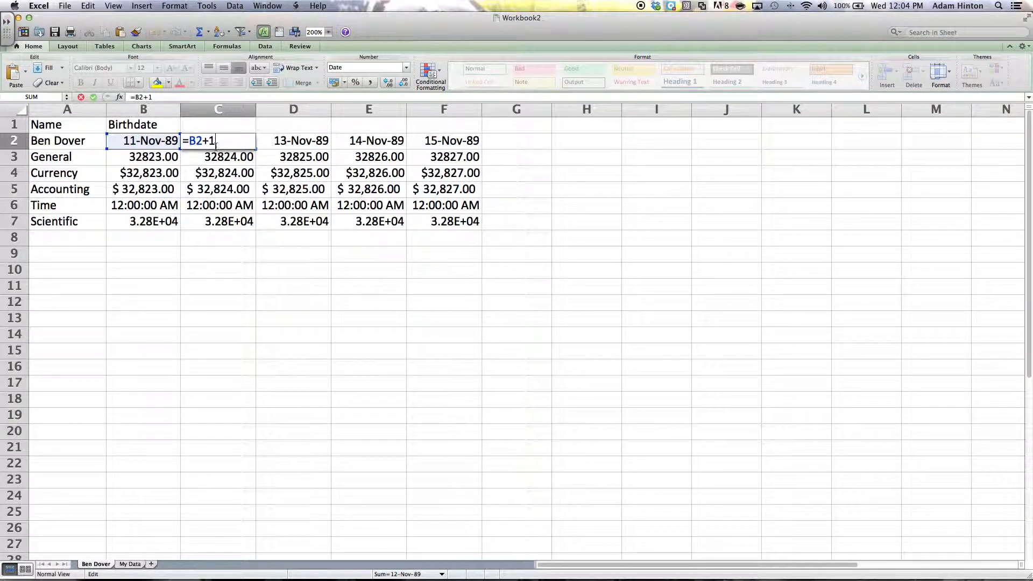
type("+")
left_click(298, 140)
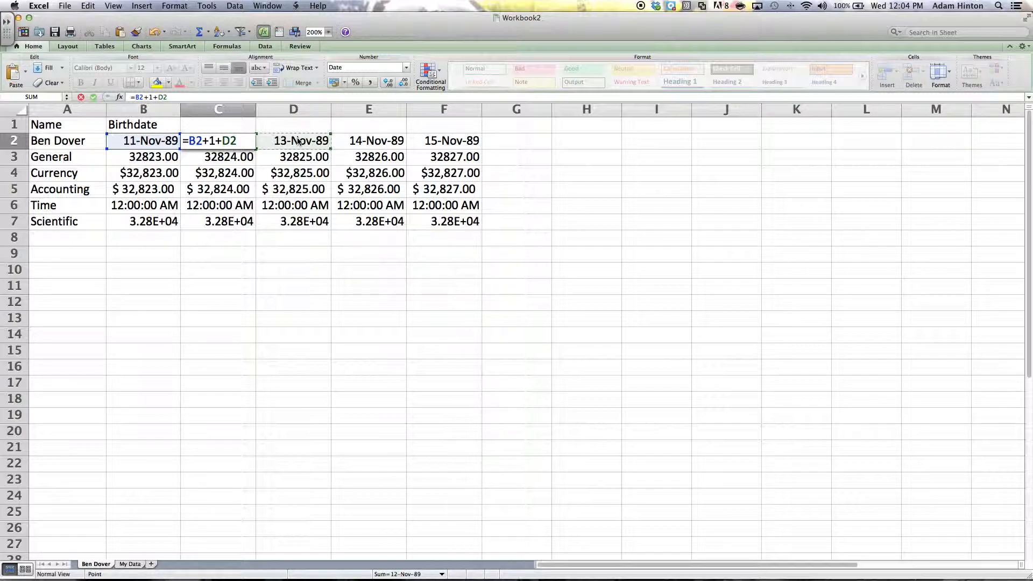
key("Escape")
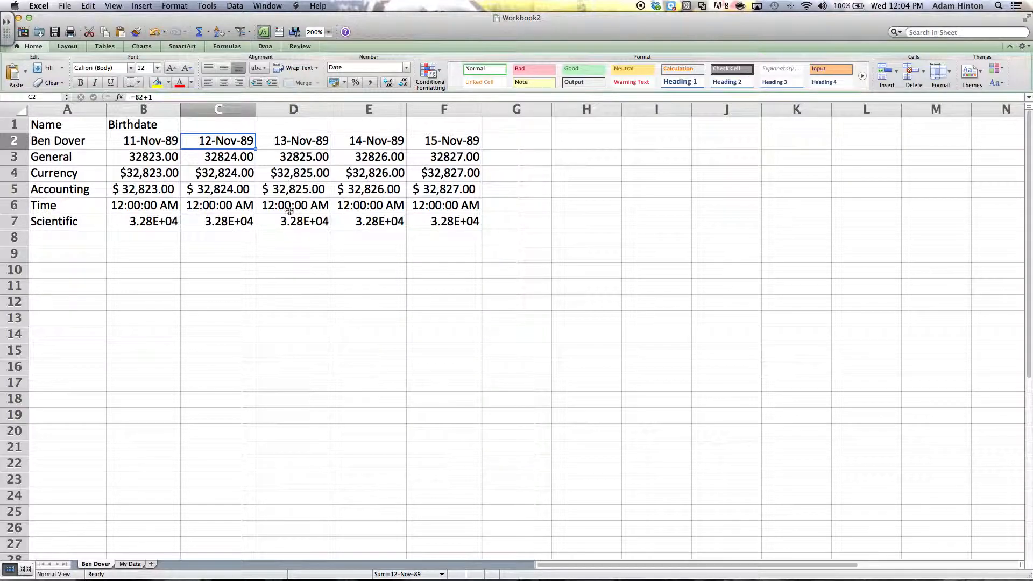
left_click(151, 563)
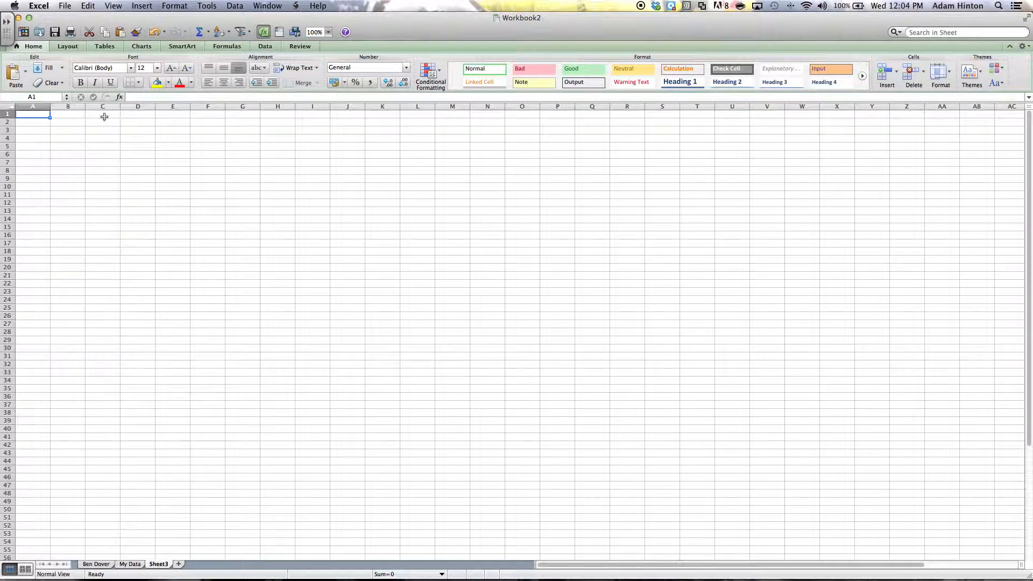
- Enter the heading 'Difference in Age' in A1 and the labels Days and Years beneath
type("Diffe")
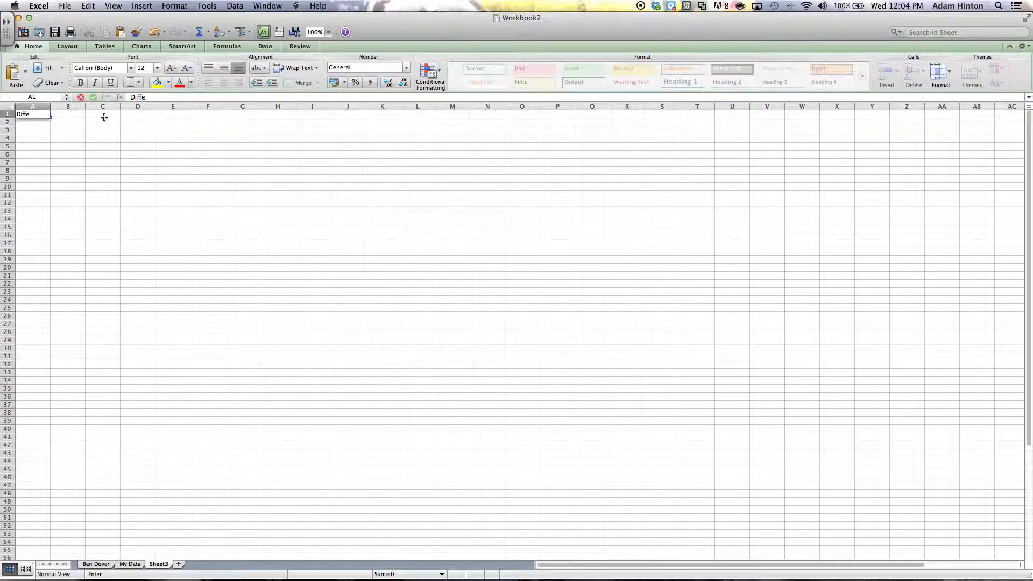
type("rence in")
type("Age")
key("Return")
key("Tab")
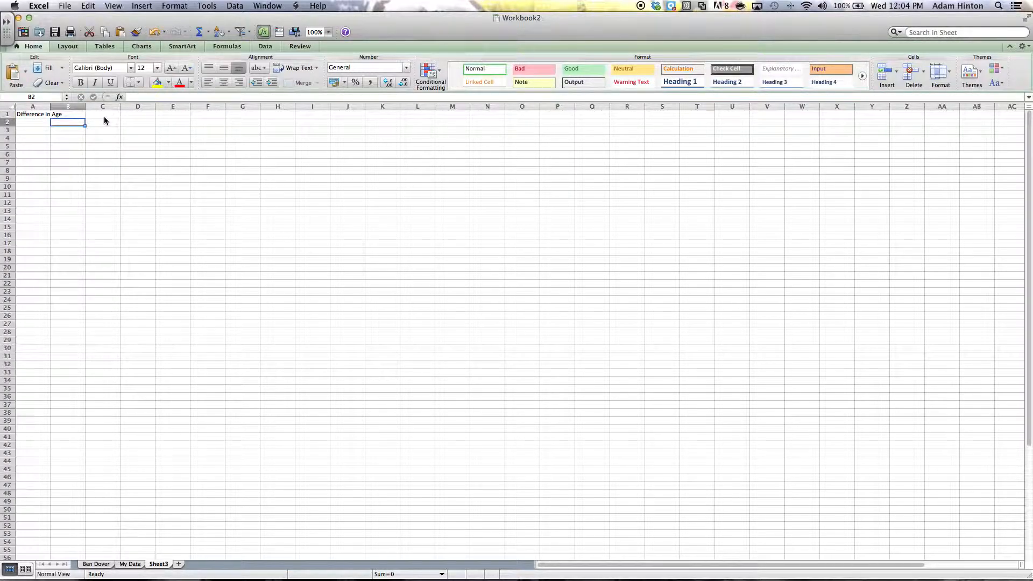
type("Days")
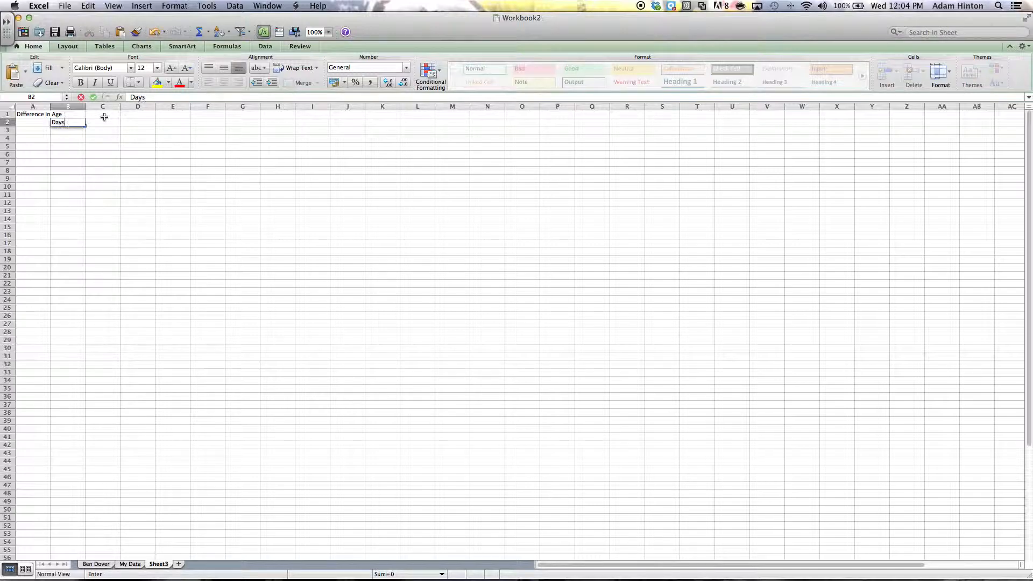
key("Return")
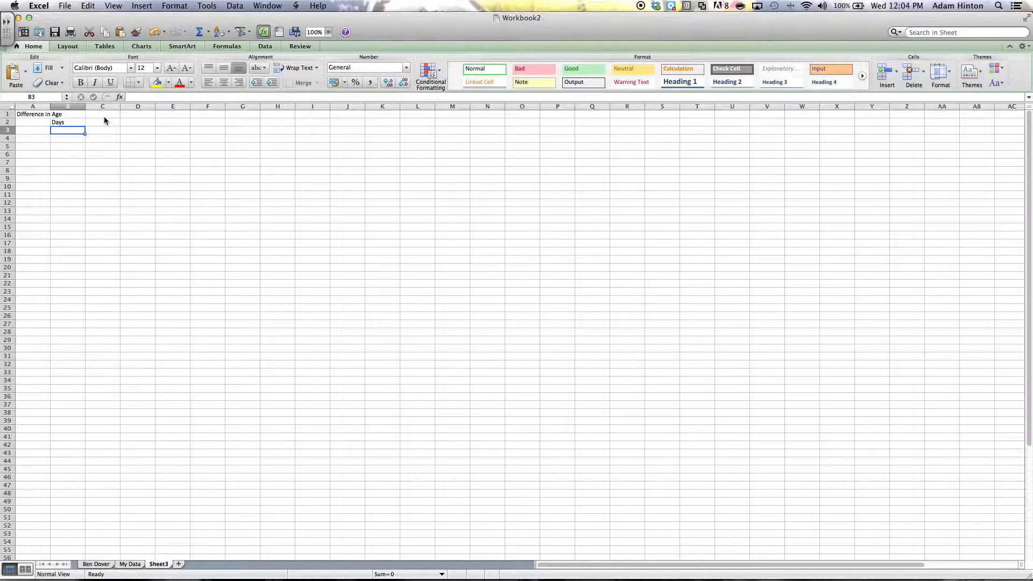
type("Years")
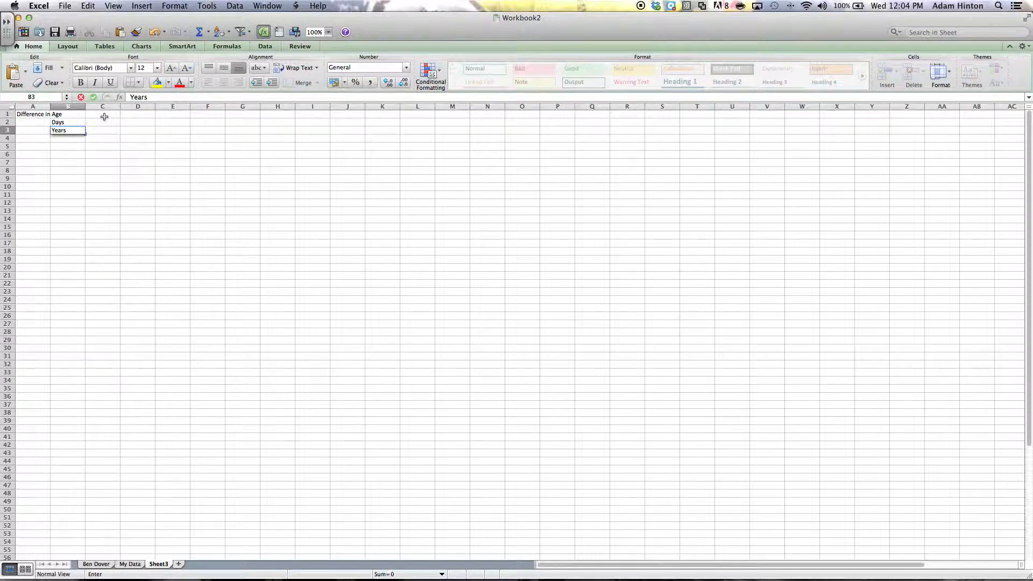
key("Return")
key("Left")
key("Up")
key("Up")
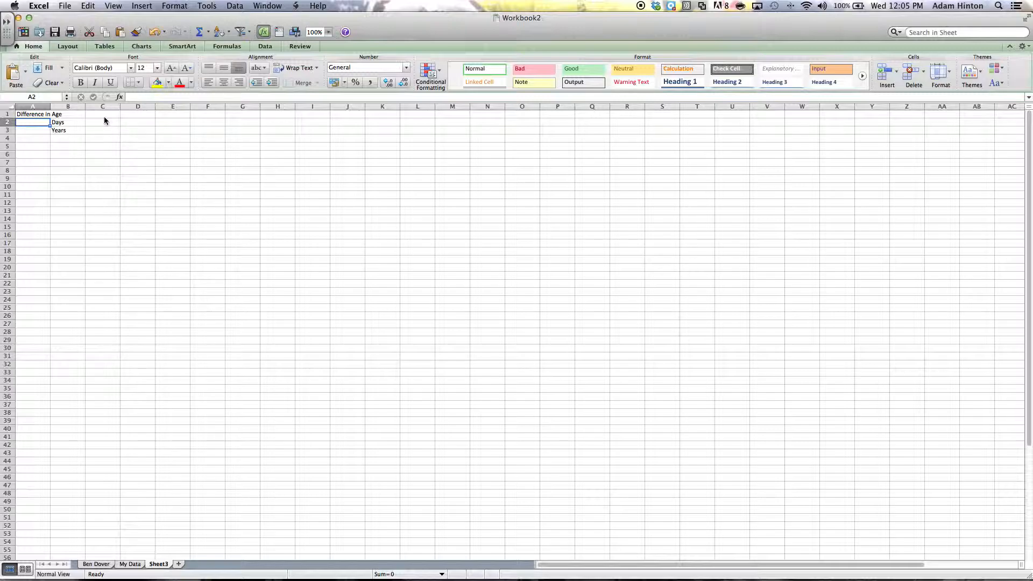
- In Sheet3 A2, subtract My Data's B2 from the second person's B2, giving 3114
type("=")
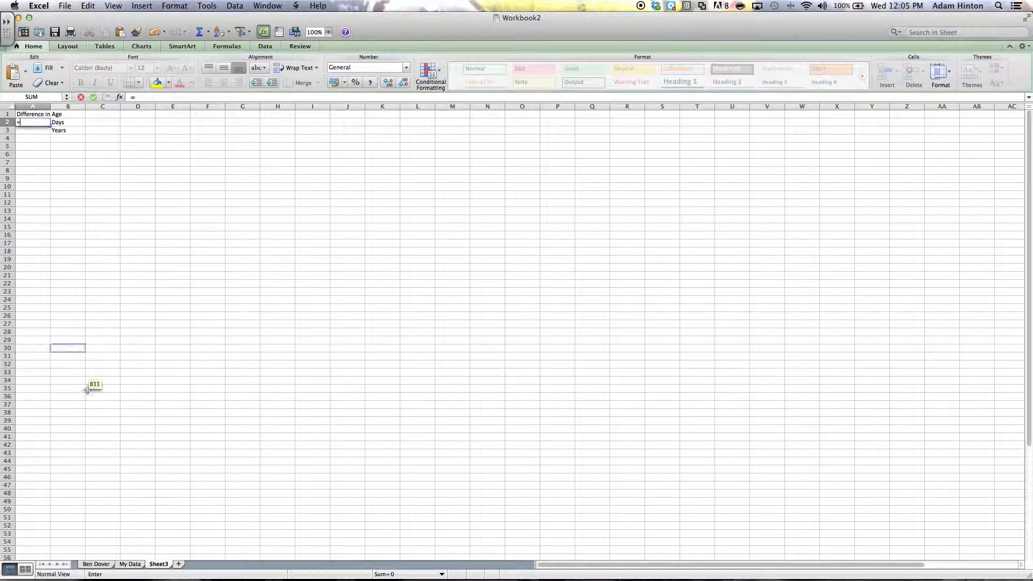
left_click(96, 565)
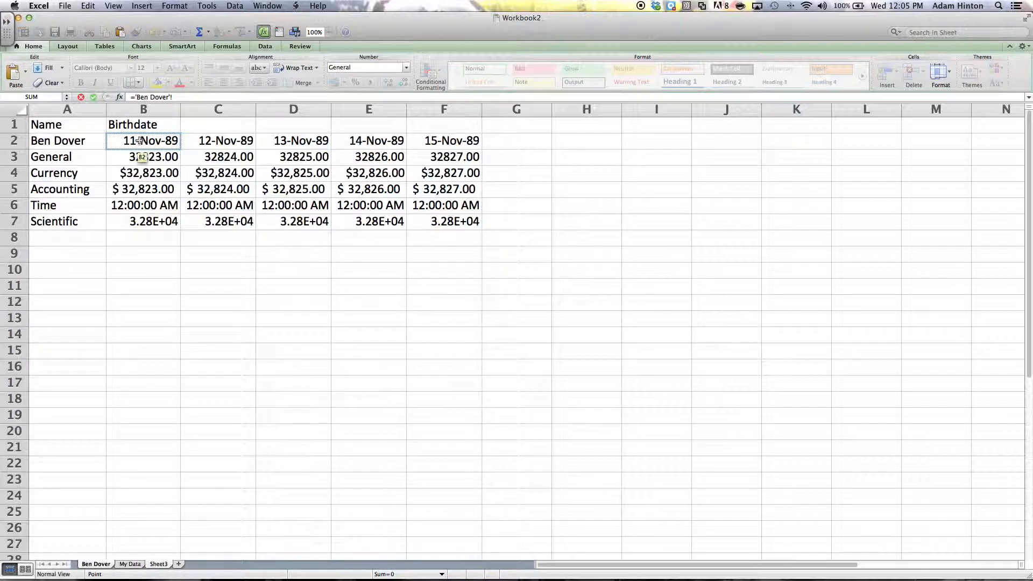
left_click(140, 141)
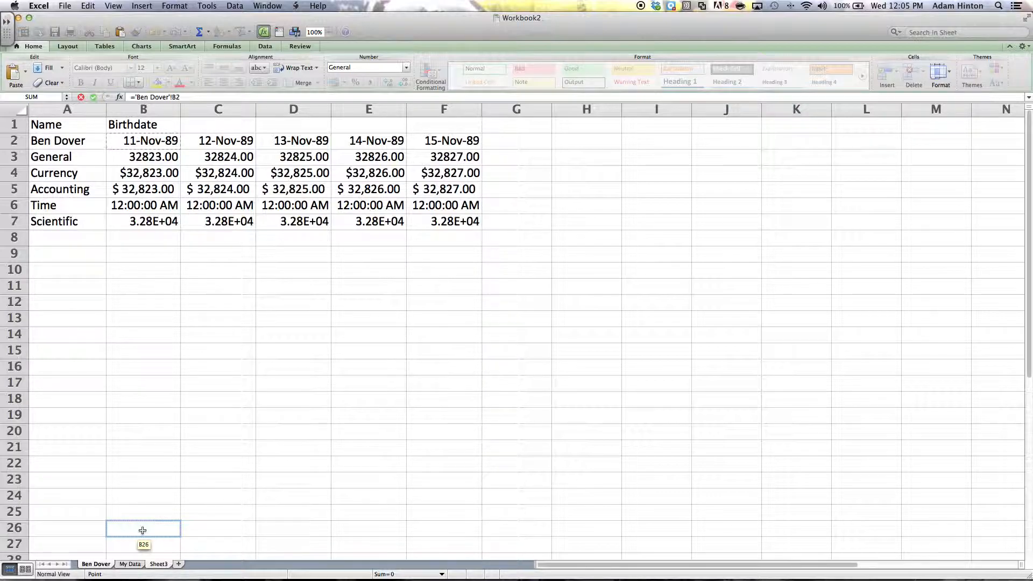
type("-")
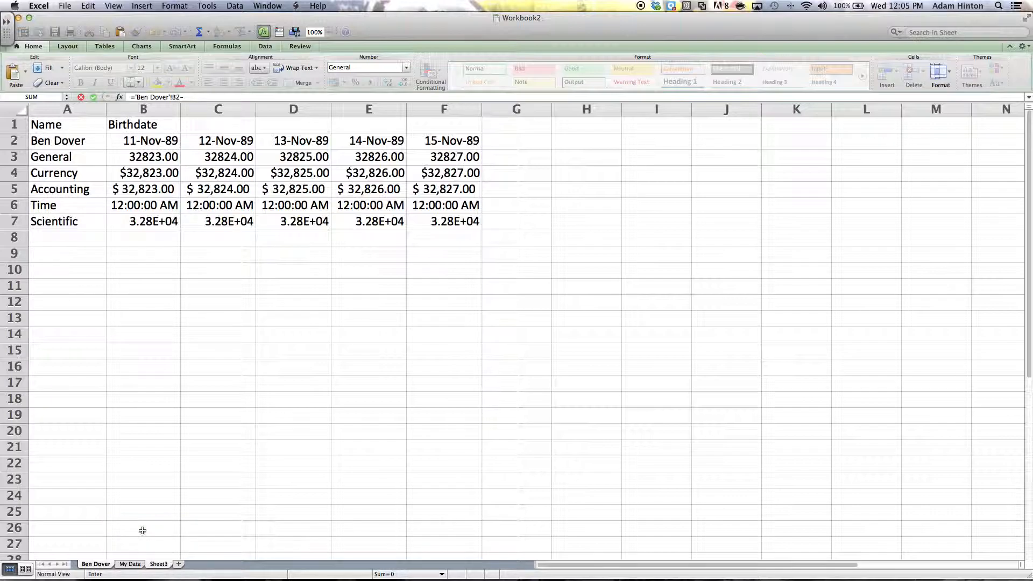
left_click(130, 564)
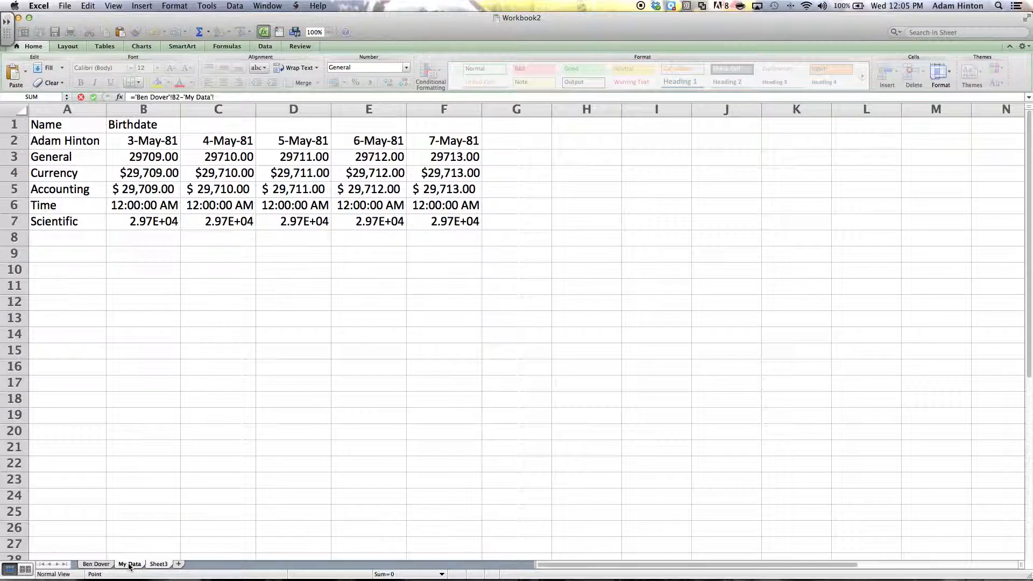
left_click(141, 141)
key("Return")
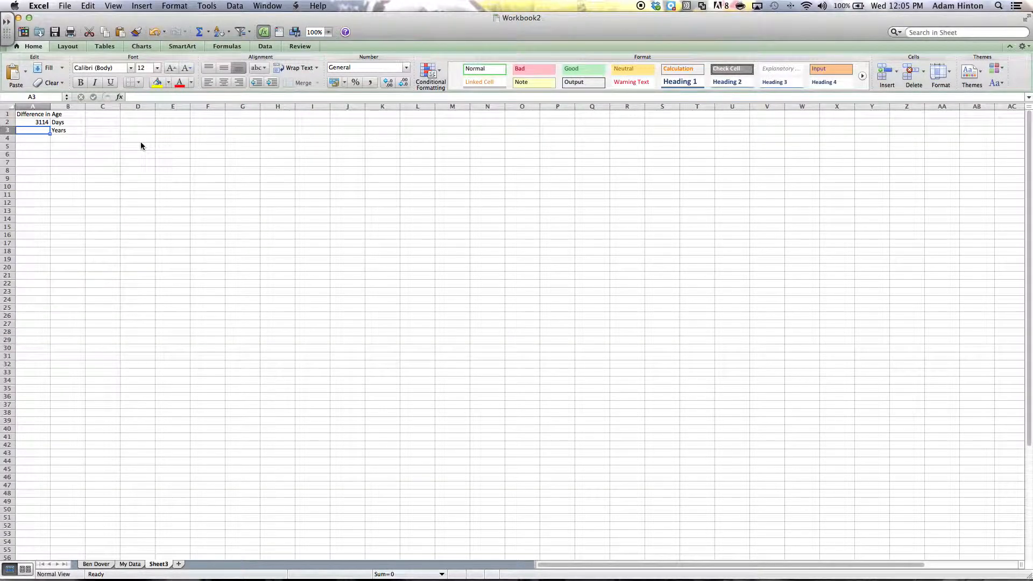
- Enter =A2/365.25 in A3 to show 8.52566735 years, then return to the second person's sheet
left_click(41, 123)
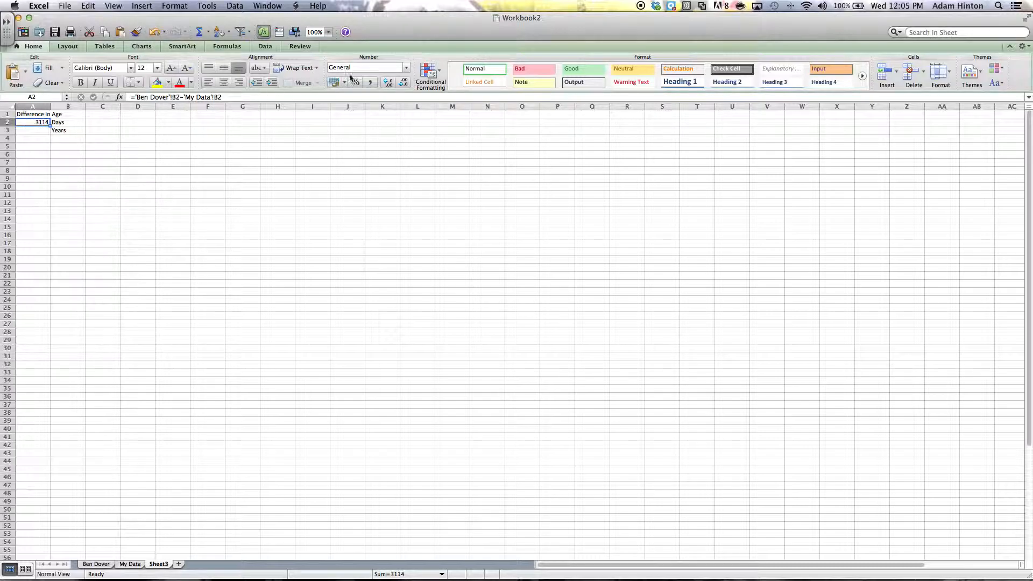
left_click(40, 131)
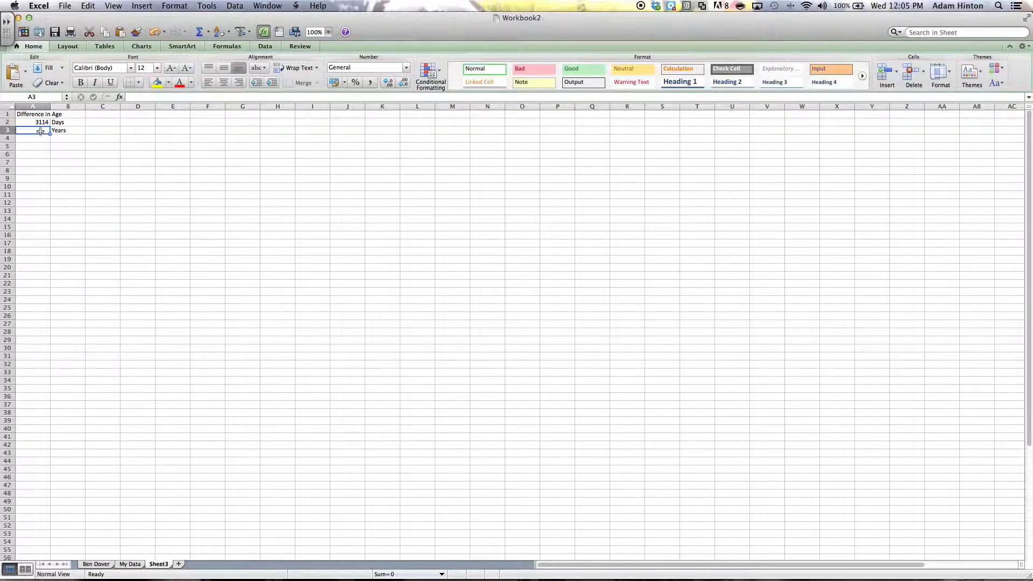
type("=")
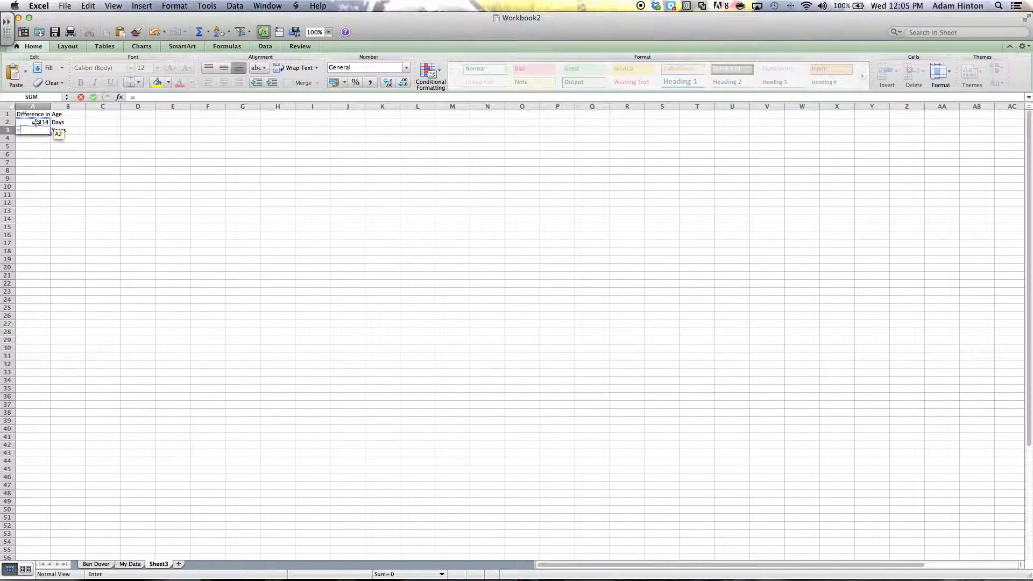
left_click(36, 123)
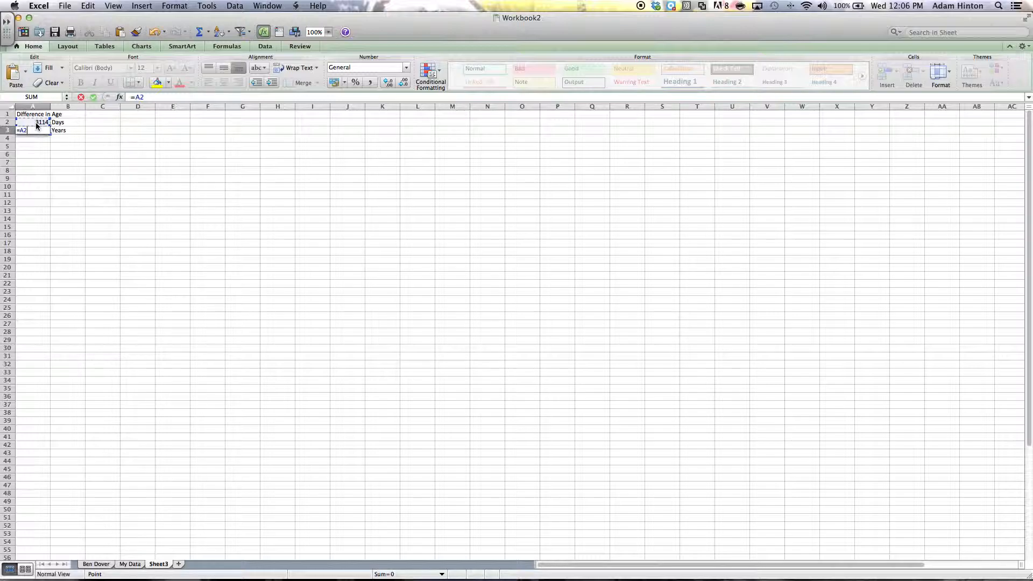
type("/365.25")
key("Return")
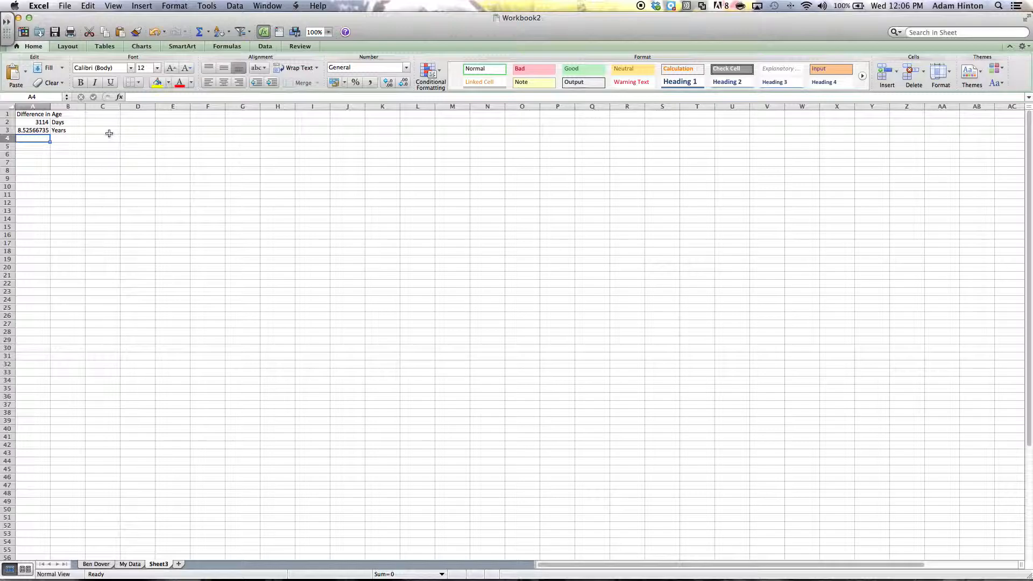
left_click(97, 565)
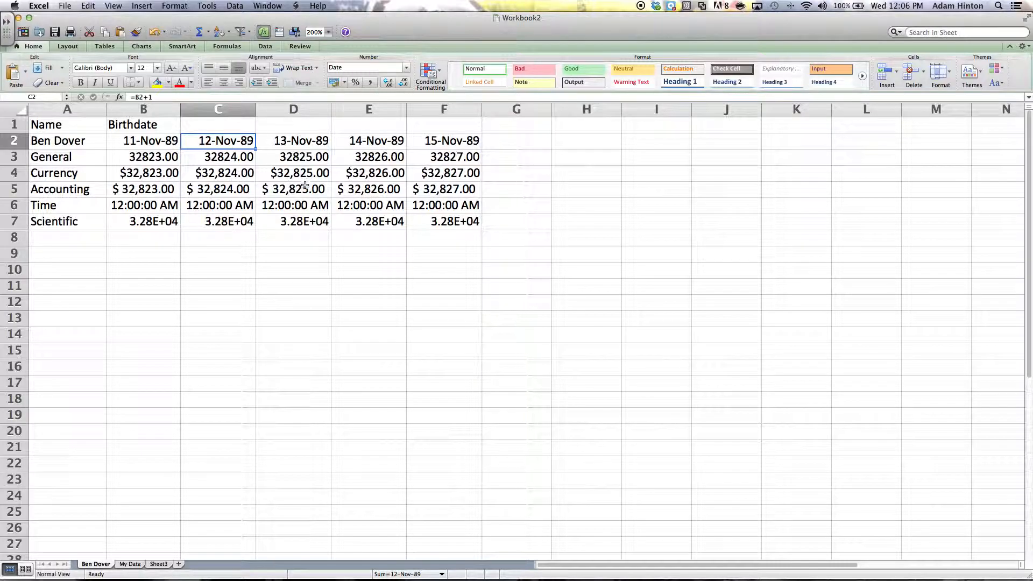